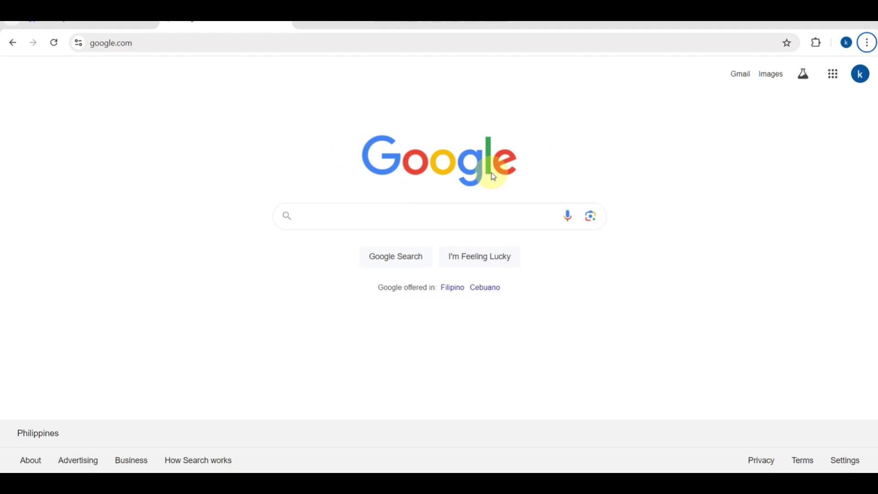
# Step: Search Google for 'monday.com' and scroll down to the official monday.com results
pyautogui.write('monday')
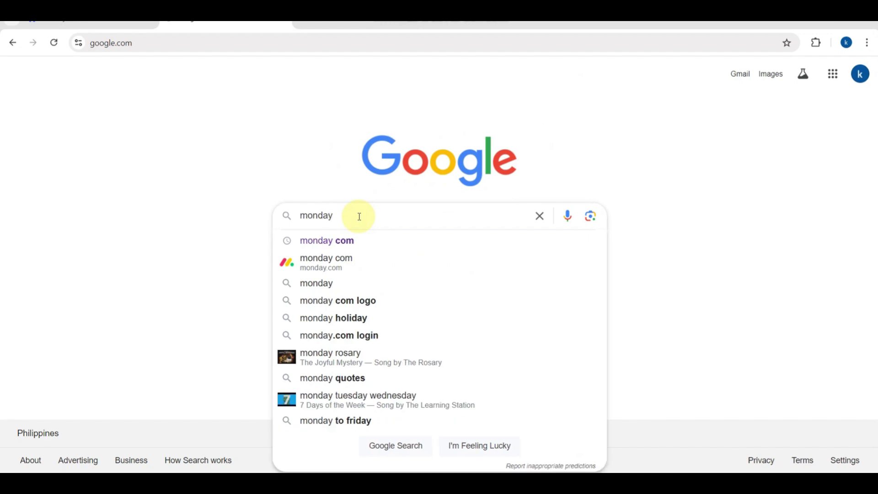
pyautogui.write('.com')
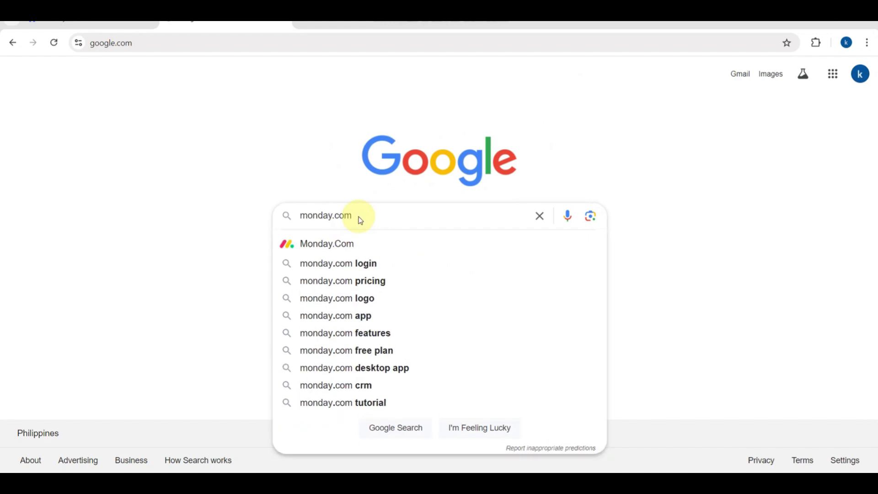
pyautogui.press('Return')
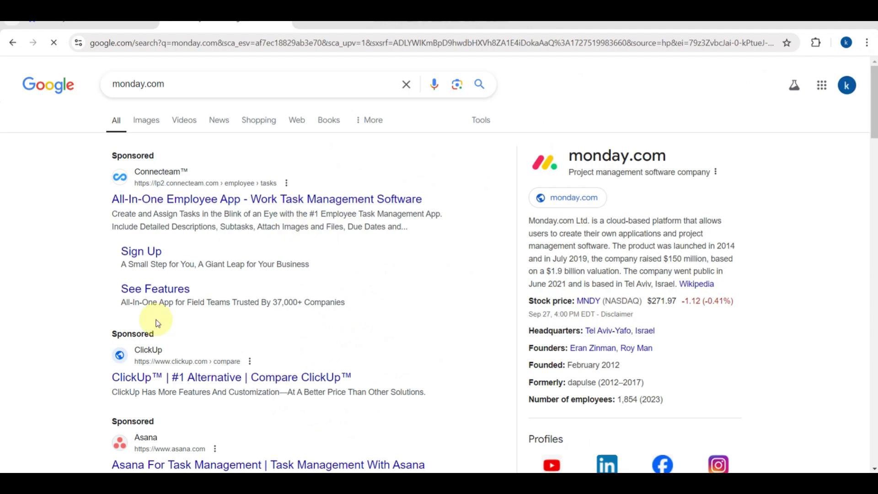
pyautogui.scroll(-5, 269, 332)
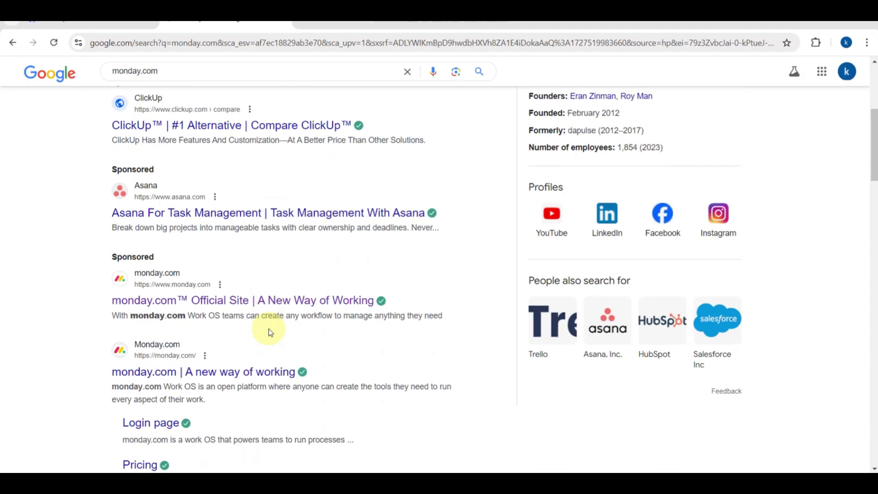
pyautogui.scroll(-1, 174, 346)
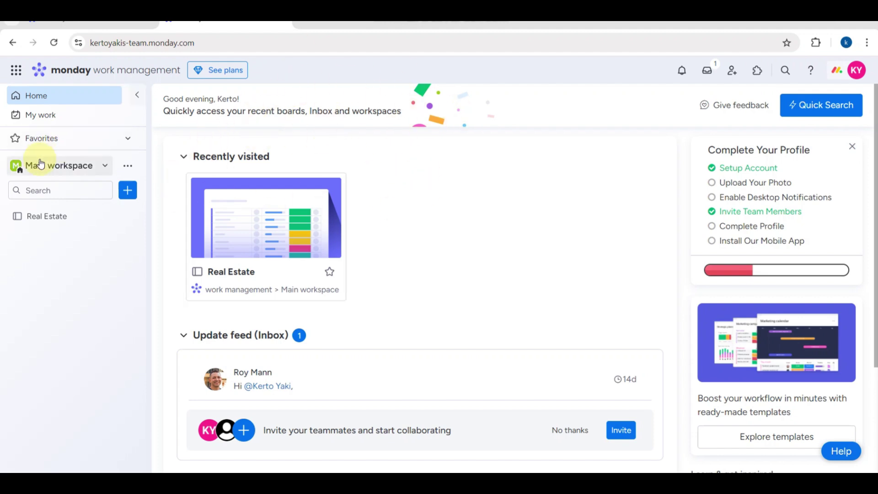
# Step: Go to the Home page, glance at the Add new menu, then open the Main workspace switcher
pyautogui.scroll(3, 41, 163)
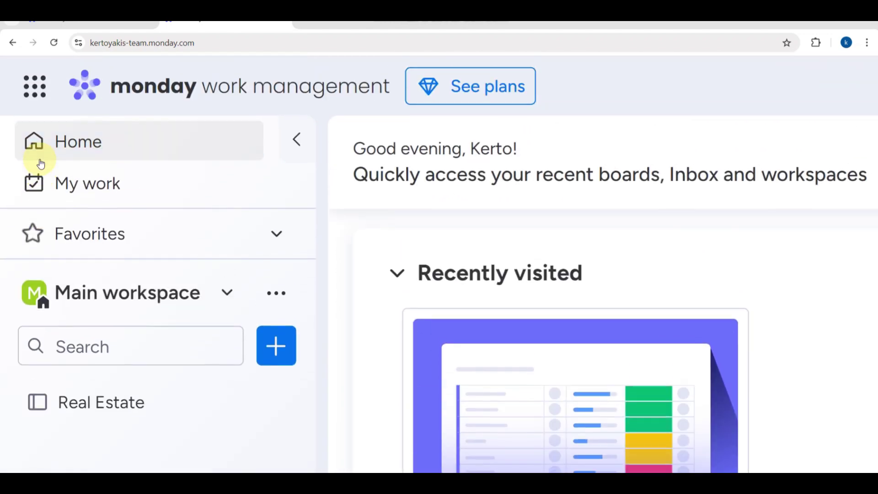
pyautogui.click(142, 160)
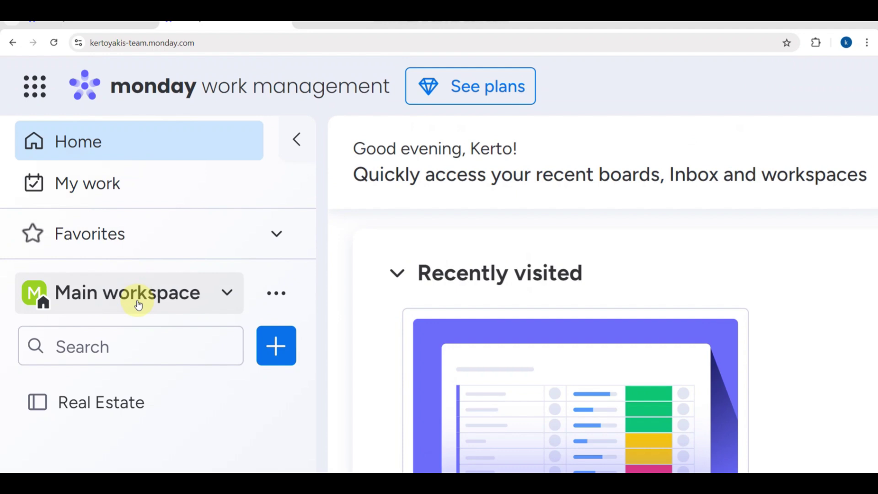
pyautogui.scroll(-3, 138, 305)
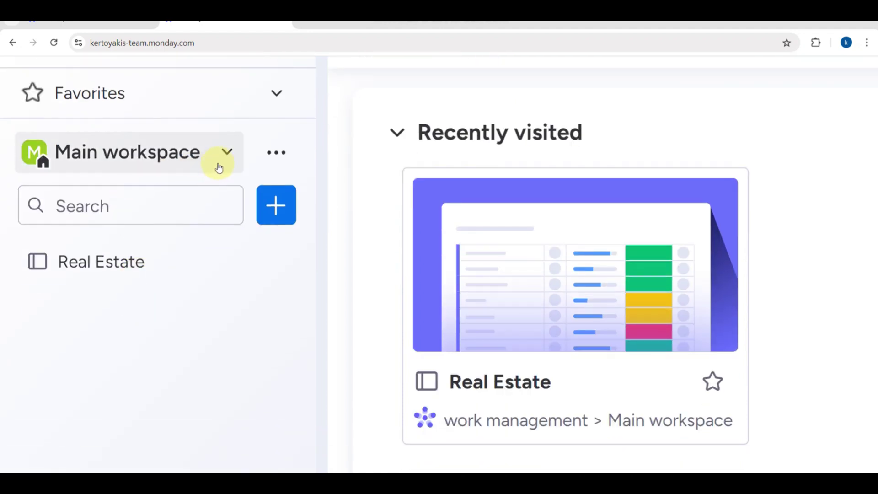
pyautogui.click(274, 206)
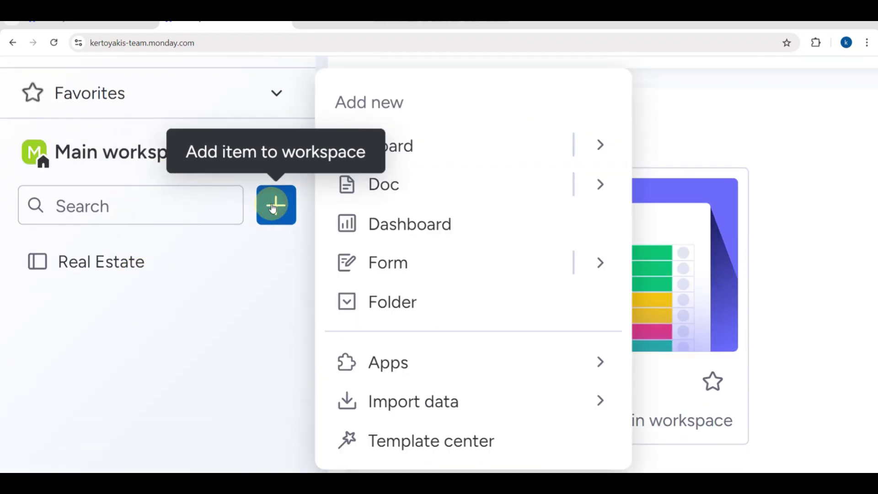
pyautogui.click(230, 336)
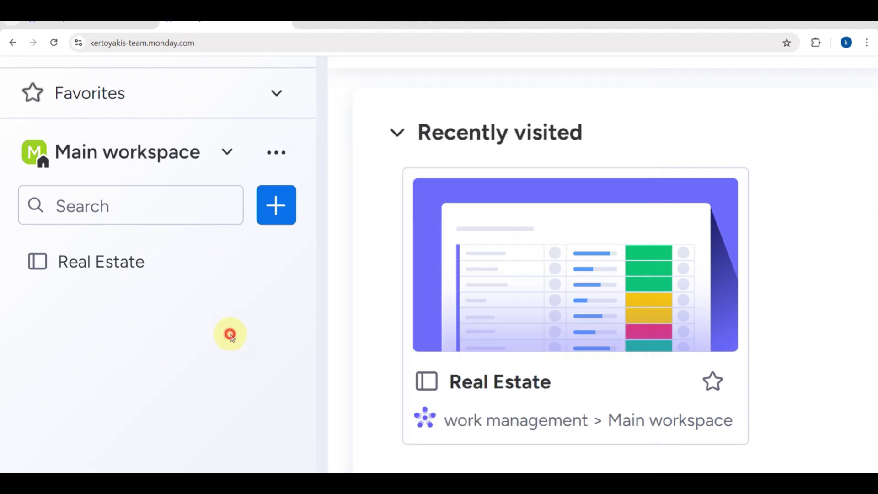
pyautogui.click(230, 148)
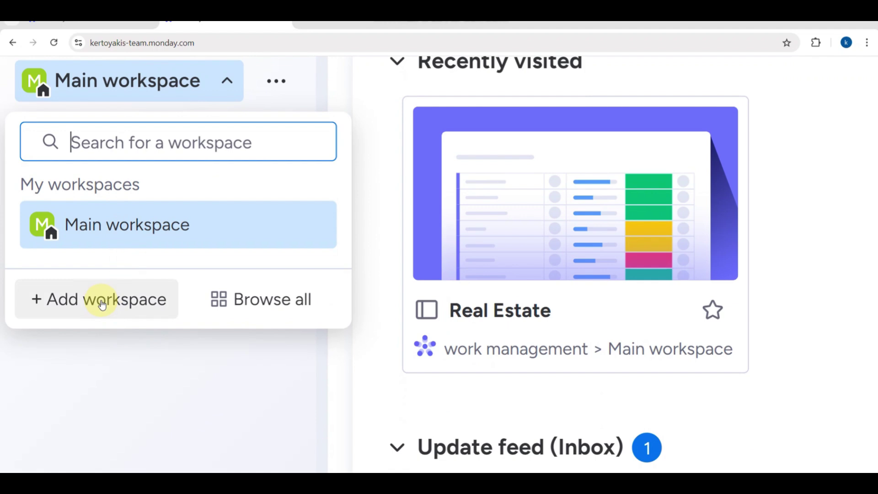
# Step: Replace the default workspace name with 'Task management' and add it with Open privacy
pyautogui.click(102, 300)
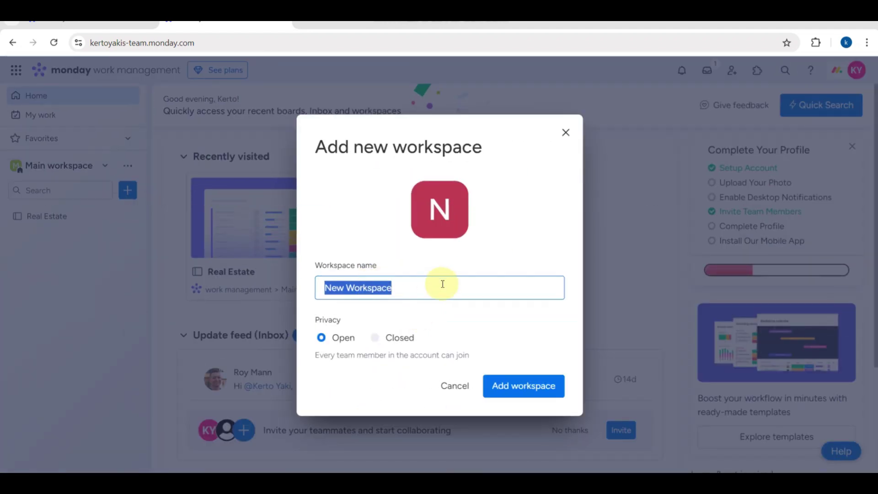
pyautogui.press('BackSpace')
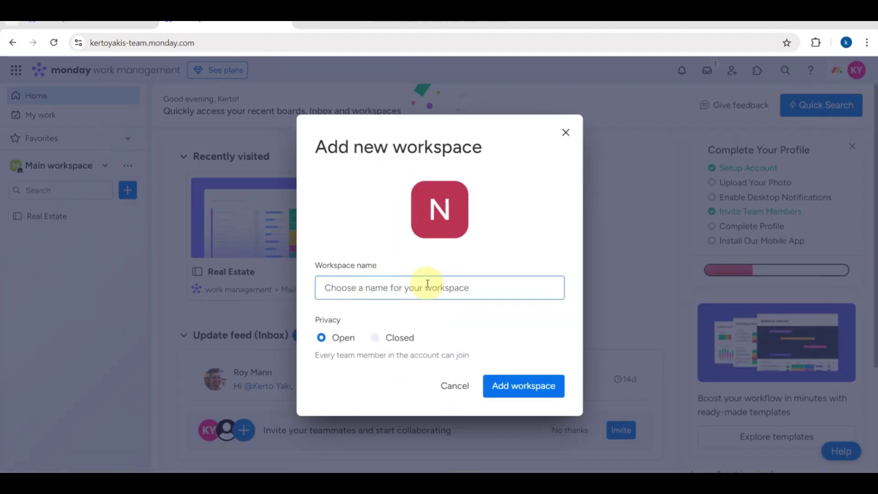
pyautogui.write('Task management')
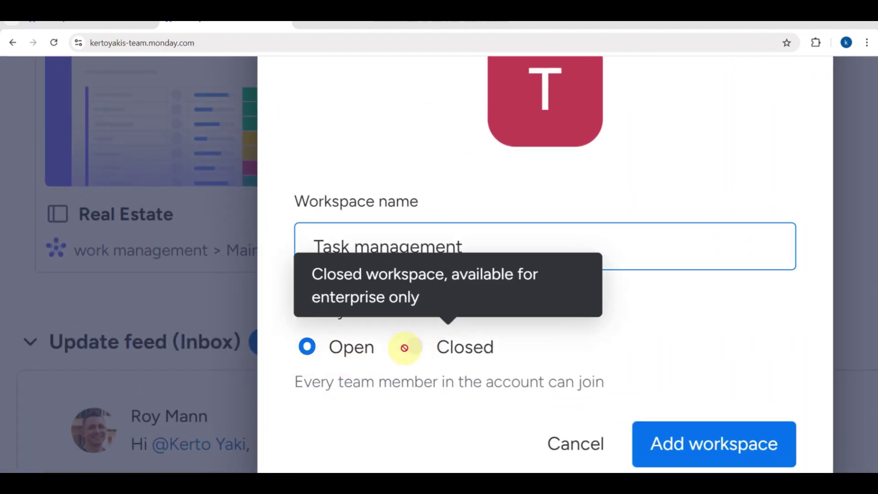
pyautogui.click(412, 348)
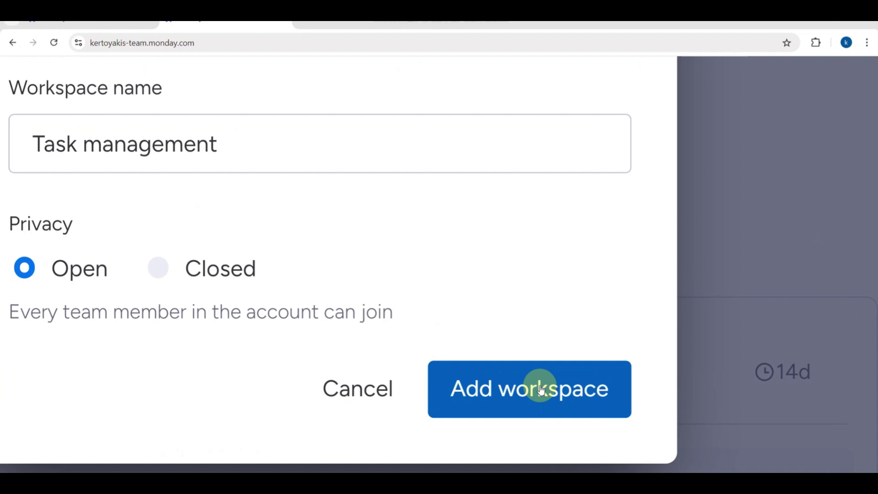
pyautogui.click(540, 389)
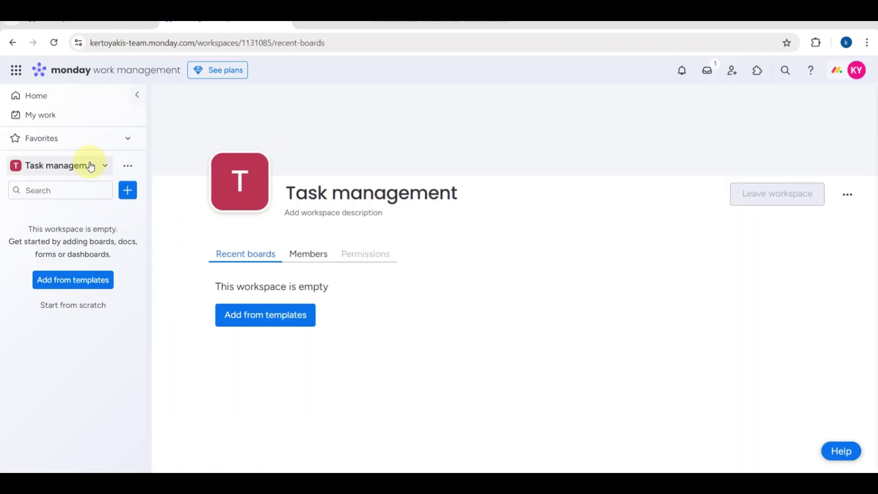
# Step: Give the Task management workspace the description 'about'
pyautogui.click(104, 165)
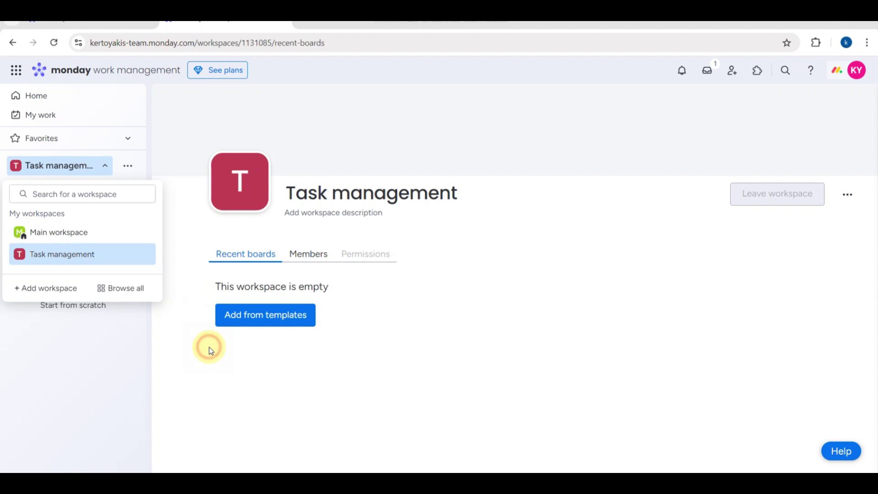
pyautogui.click(209, 347)
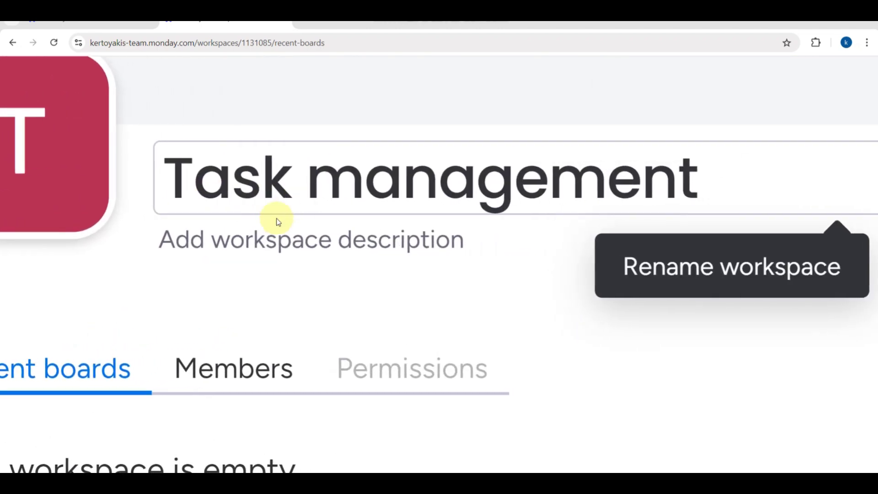
pyautogui.click(321, 239)
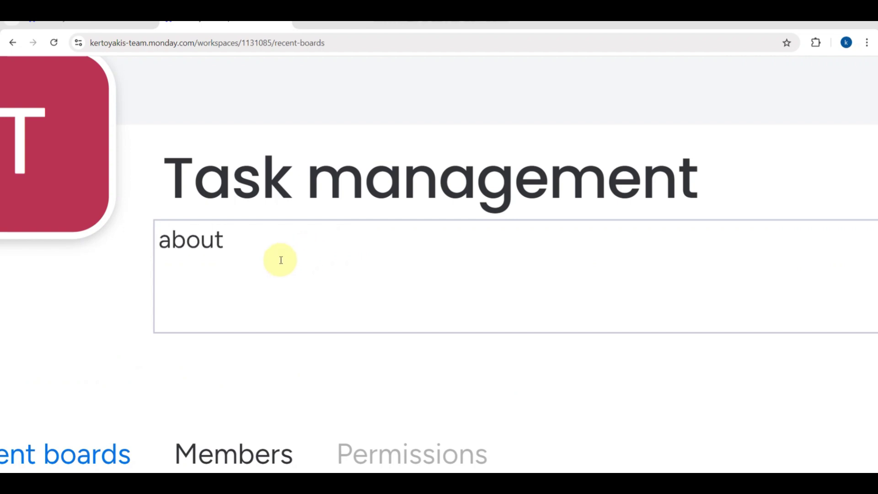
pyautogui.click(216, 372)
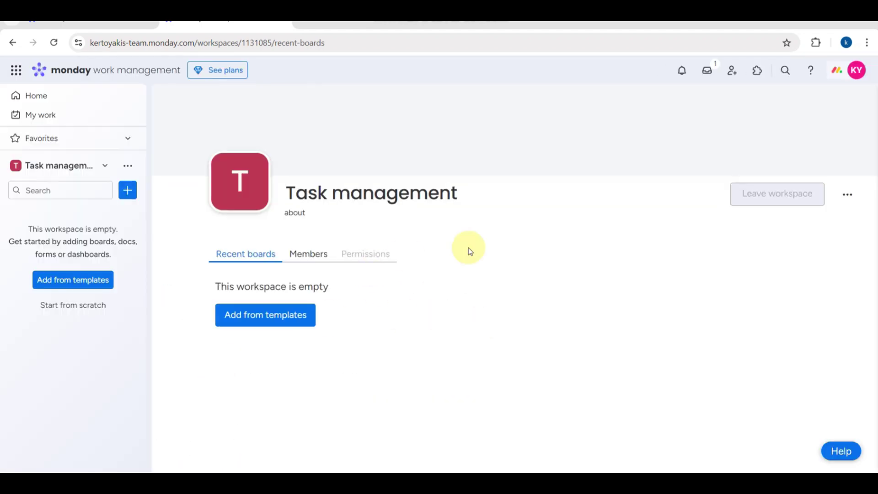
# Step: Check the Members tab without inviting anyone, then return to the empty Recent boards tab
pyautogui.click(295, 252)
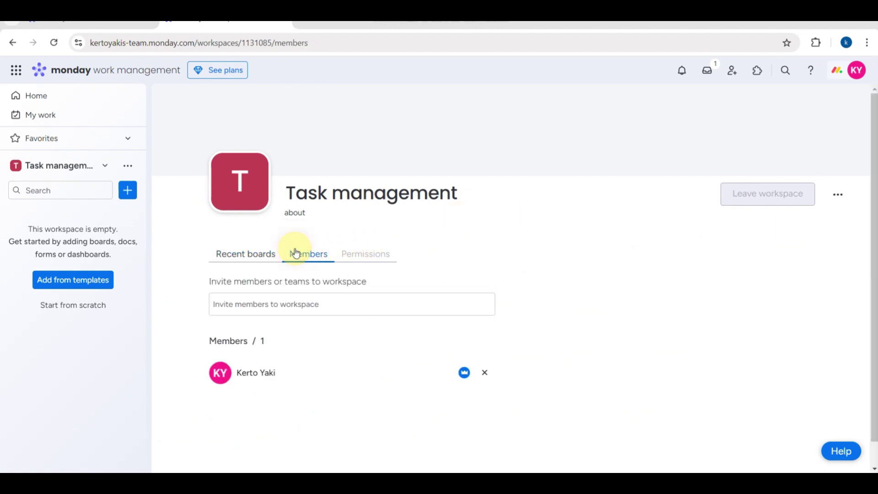
pyautogui.click(273, 304)
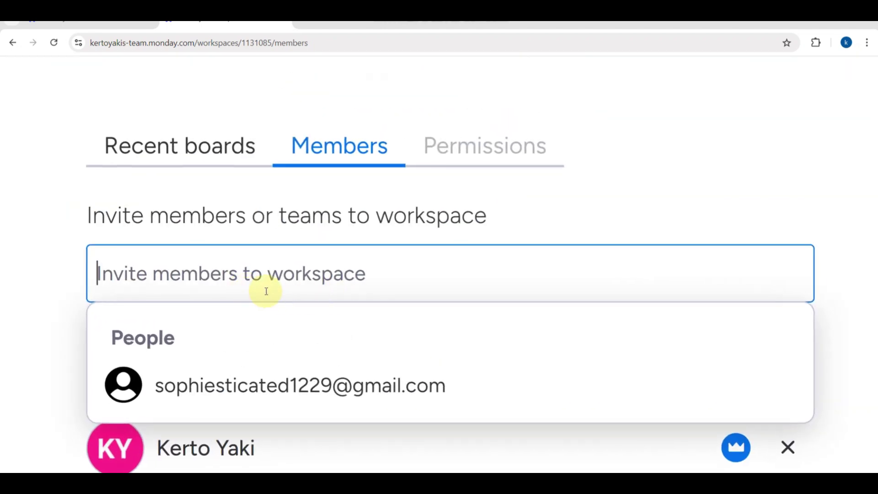
pyautogui.write('s')
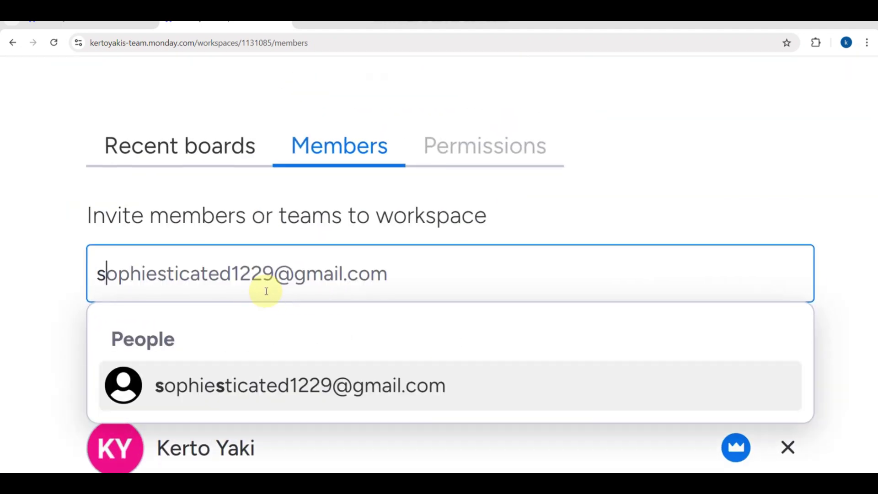
pyautogui.press('BackSpace')
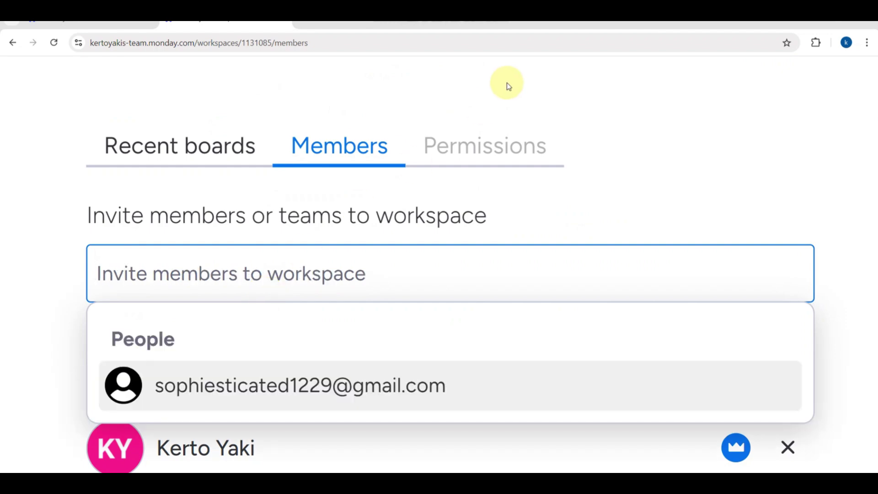
pyautogui.click(462, 149)
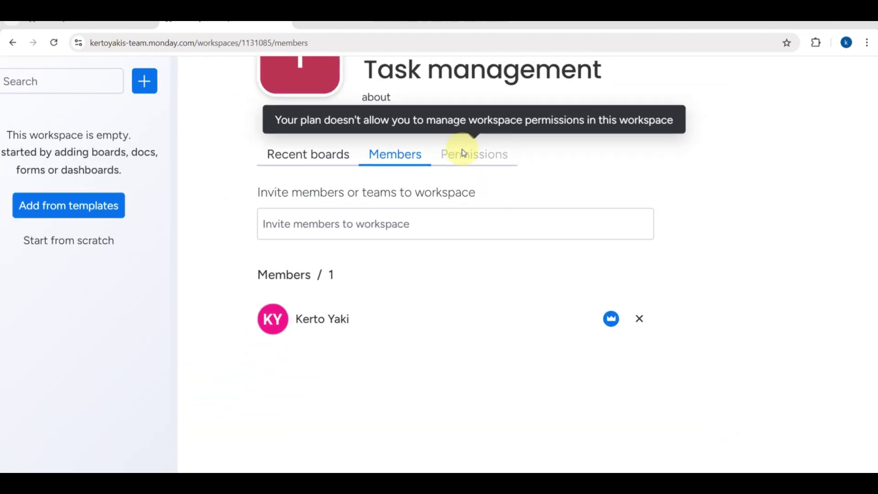
pyautogui.click(314, 155)
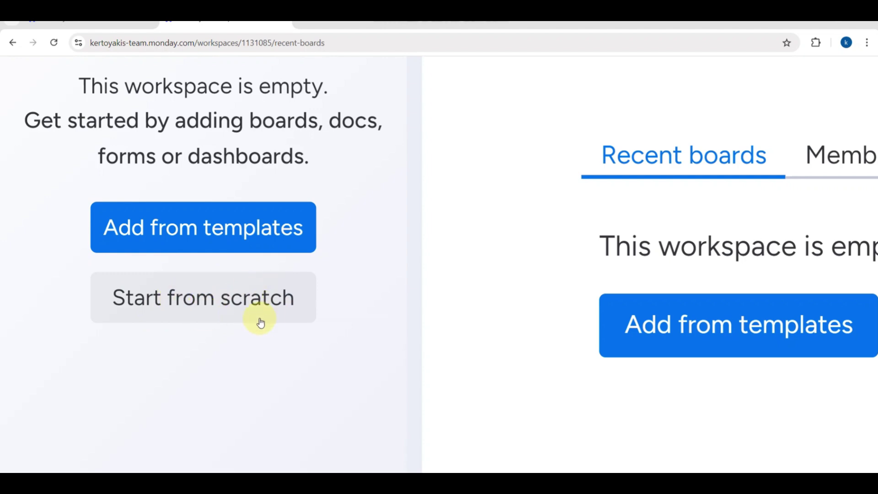
# Step: Open the Template center and browse the available board templates
pyautogui.click(212, 227)
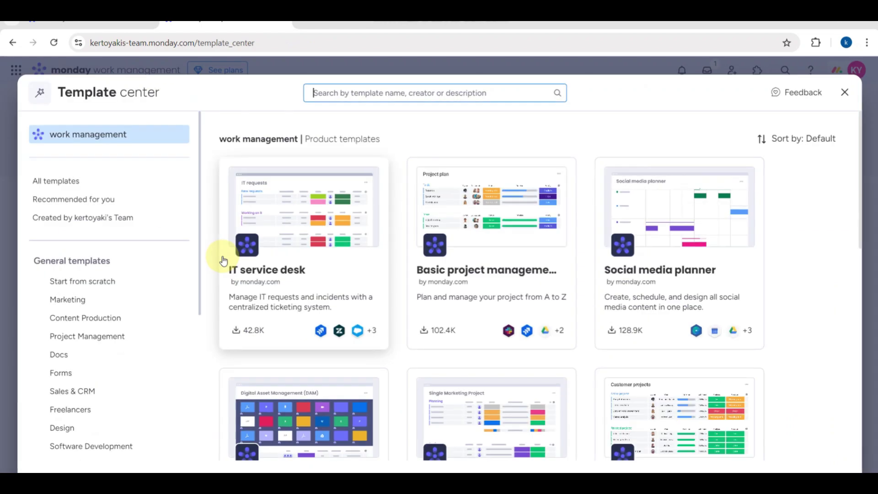
pyautogui.scroll(-4, 467, 281)
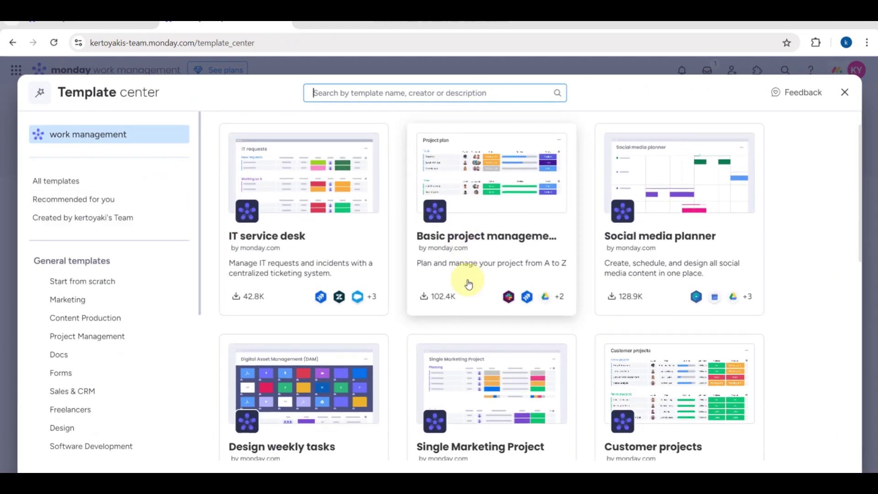
pyautogui.scroll(-2, 469, 284)
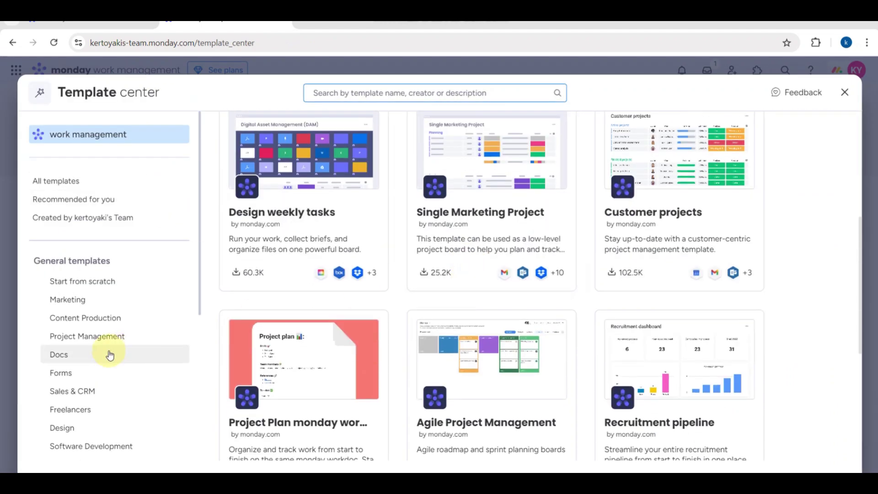
pyautogui.scroll(-2, 110, 354)
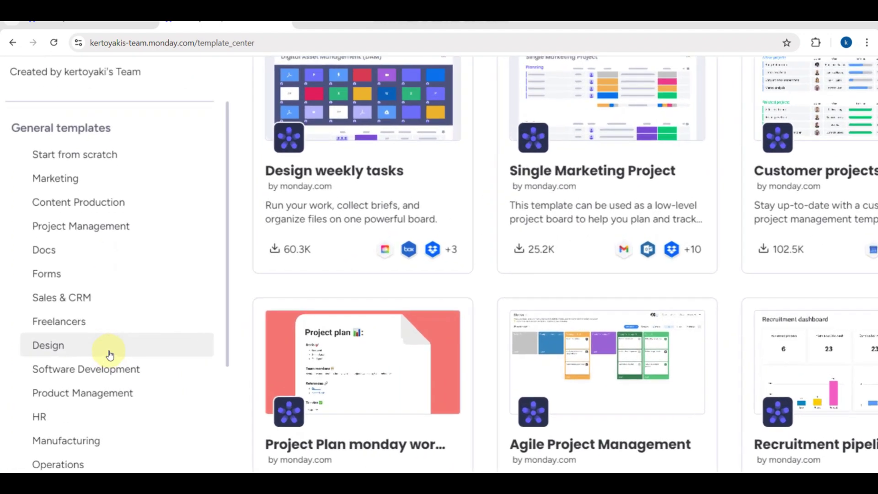
pyautogui.scroll(2, 110, 355)
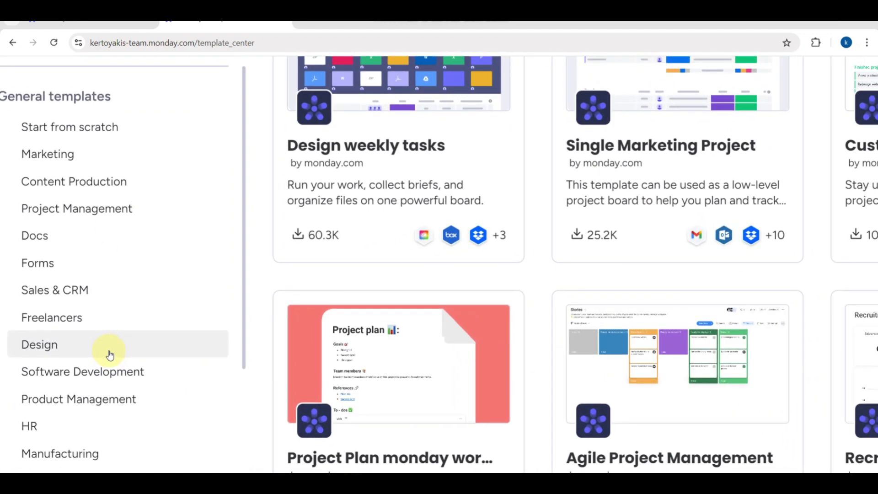
pyautogui.hscroll(-1, 105, 348)
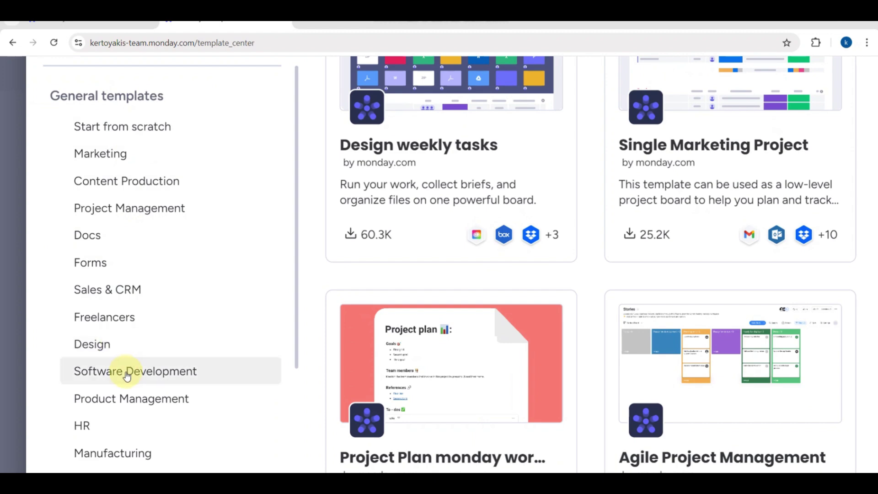
pyautogui.scroll(-5, 127, 376)
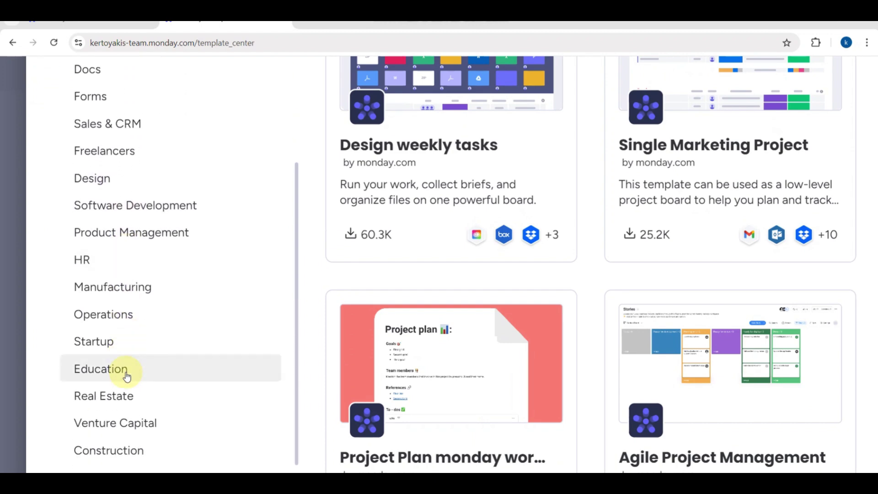
pyautogui.scroll(3, 153, 249)
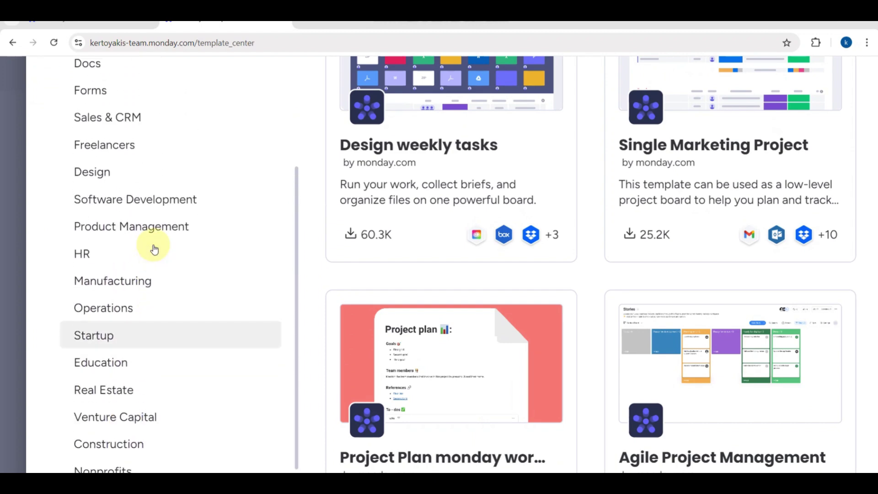
pyautogui.scroll(2, 154, 249)
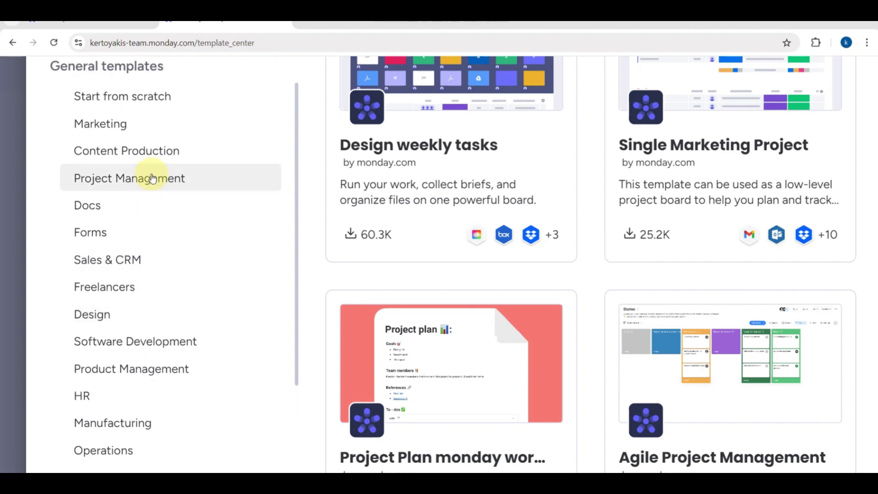
# Step: Filter to the Project Management category and scroll through its template cards
pyautogui.click(153, 178)
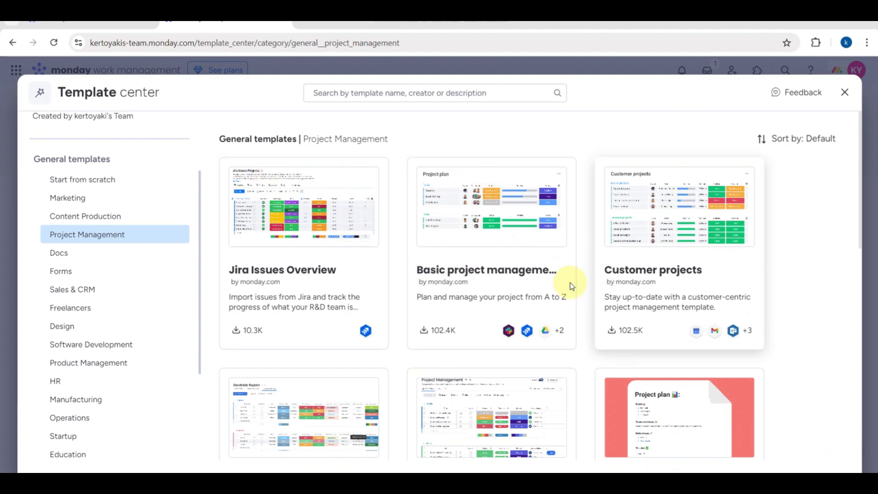
pyautogui.scroll(-4, 606, 268)
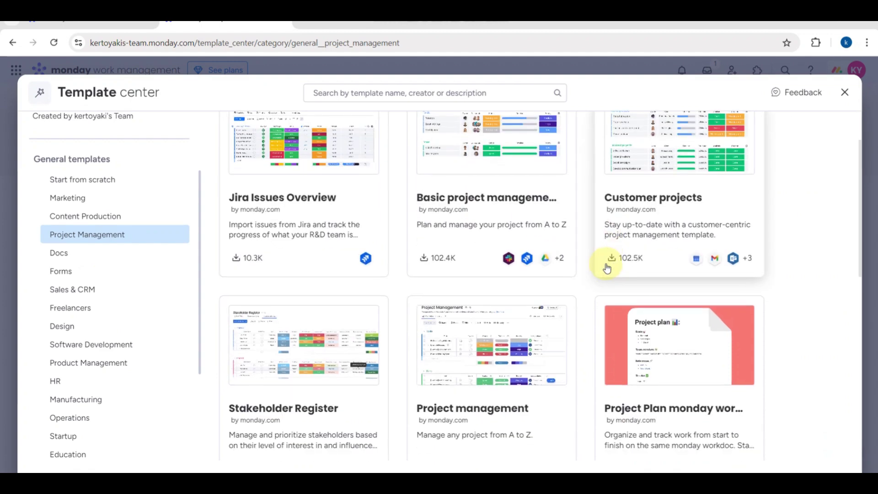
pyautogui.scroll(-5, 373, 303)
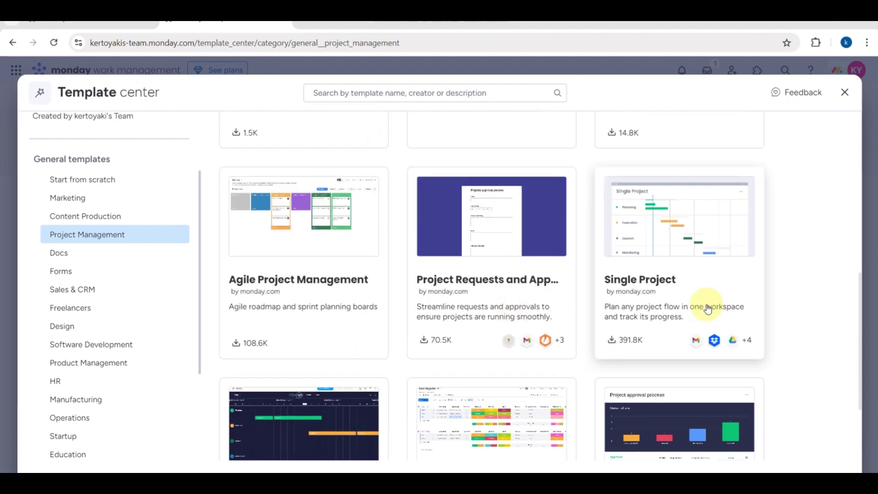
pyautogui.scroll(-3, 690, 361)
pyautogui.scroll(8, 613, 308)
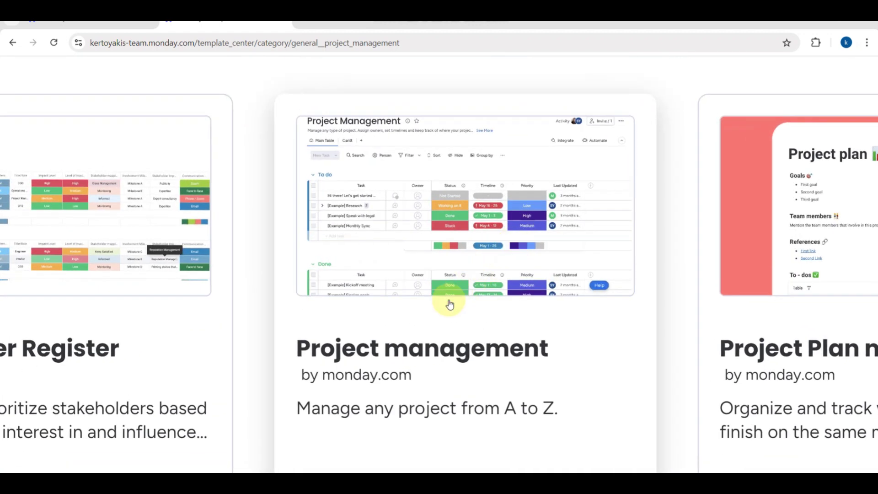
# Step: Preview the Project management template's table and Gantt views, then create a board from it
pyautogui.click(449, 303)
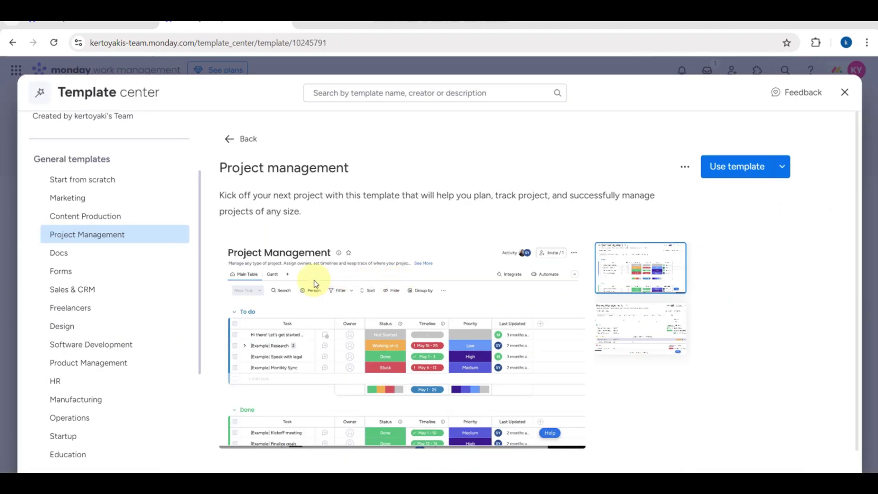
pyautogui.scroll(-1, 347, 329)
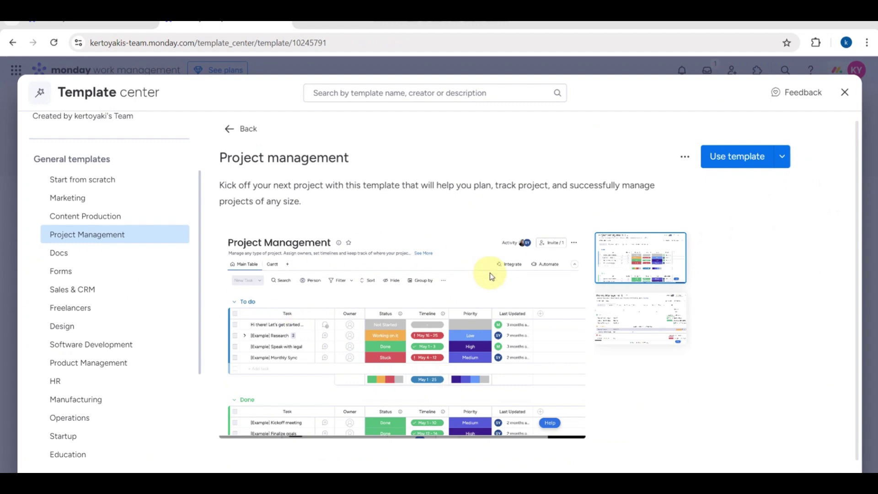
pyautogui.click(638, 309)
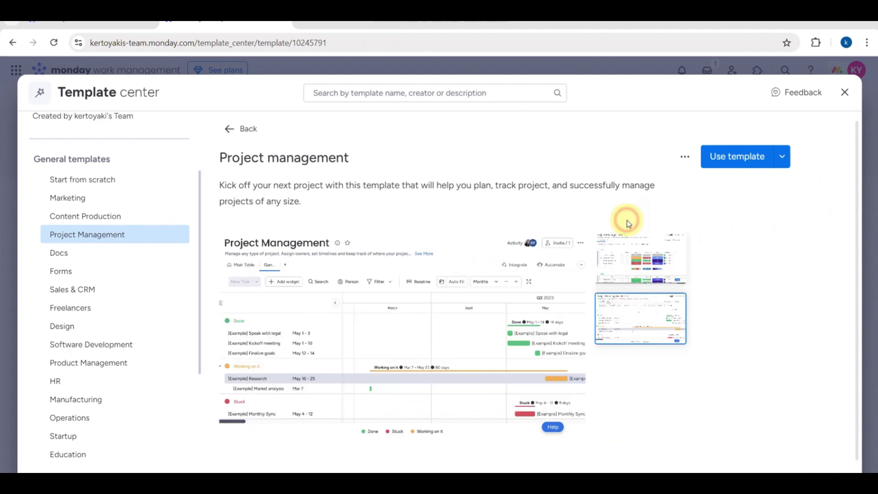
pyautogui.click(611, 263)
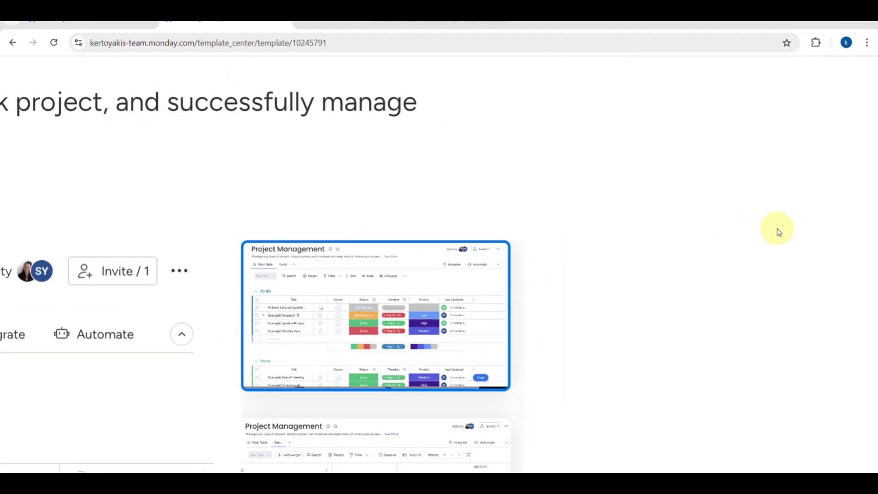
pyautogui.scroll(2, 597, 201)
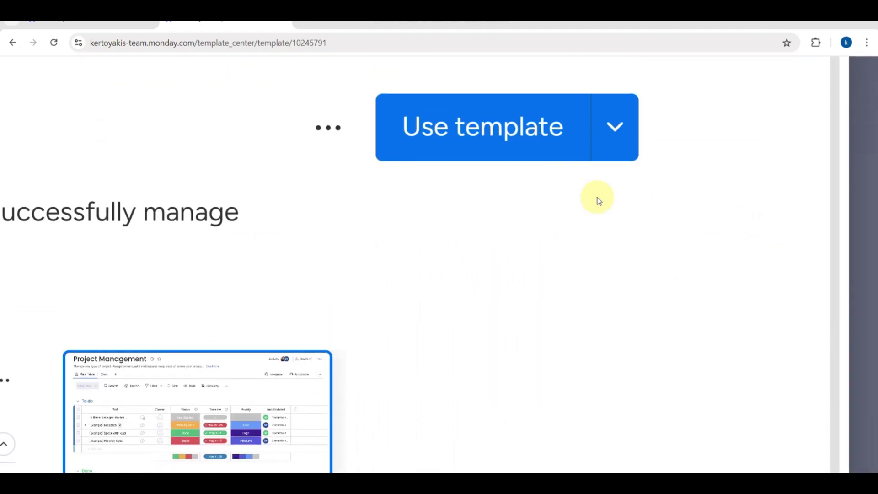
pyautogui.click(482, 137)
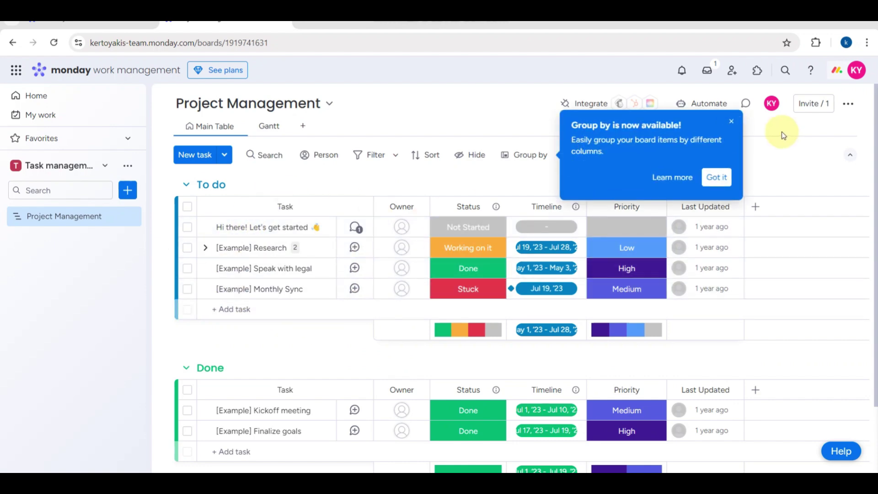
# Step: Close the 'Group by is now available!' popup and briefly review then close the board info
pyautogui.click(731, 121)
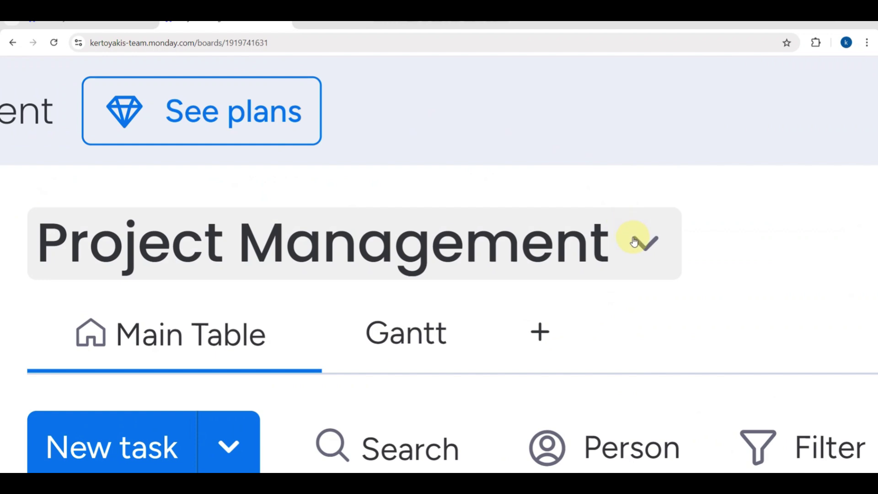
pyautogui.click(574, 247)
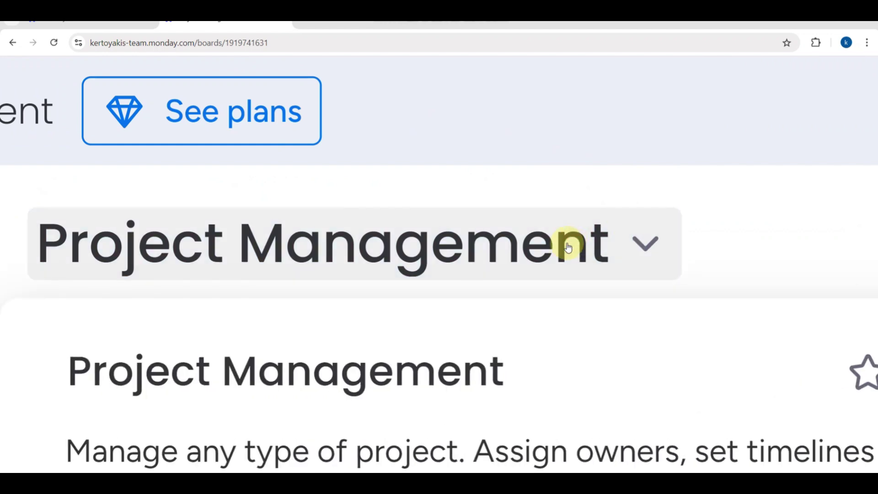
pyautogui.scroll(-3, 568, 247)
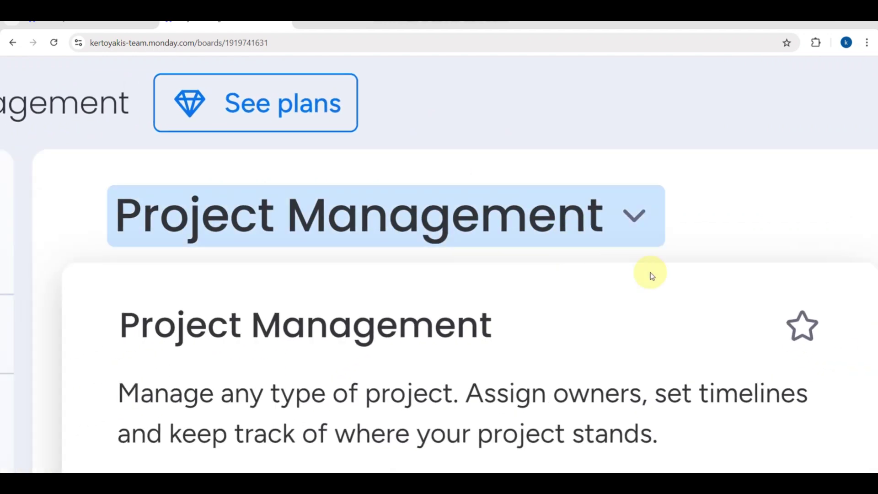
pyautogui.scroll(-5, 282, 386)
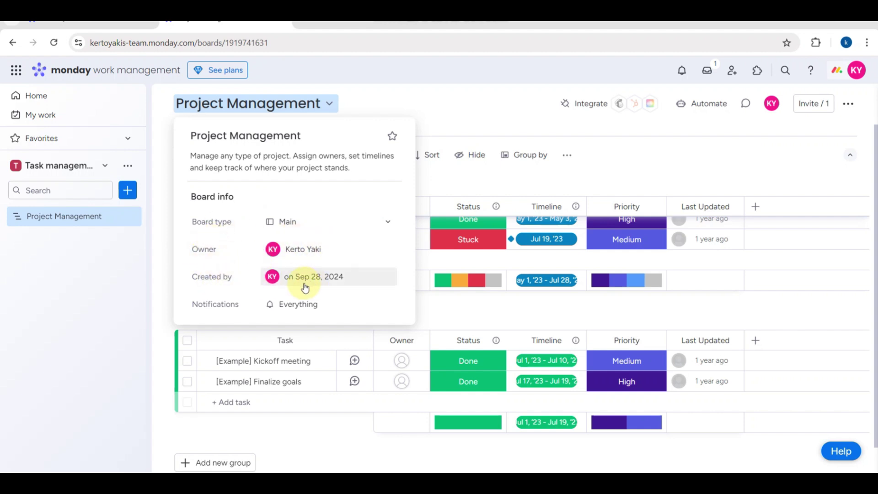
pyautogui.click(121, 308)
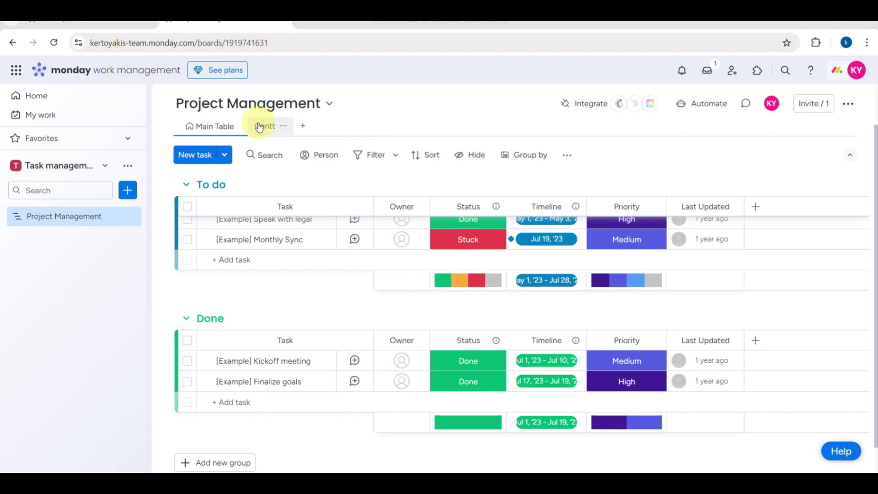
# Step: Add a Kanban view from the Board views menu beside the Gantt tab
pyautogui.click(303, 127)
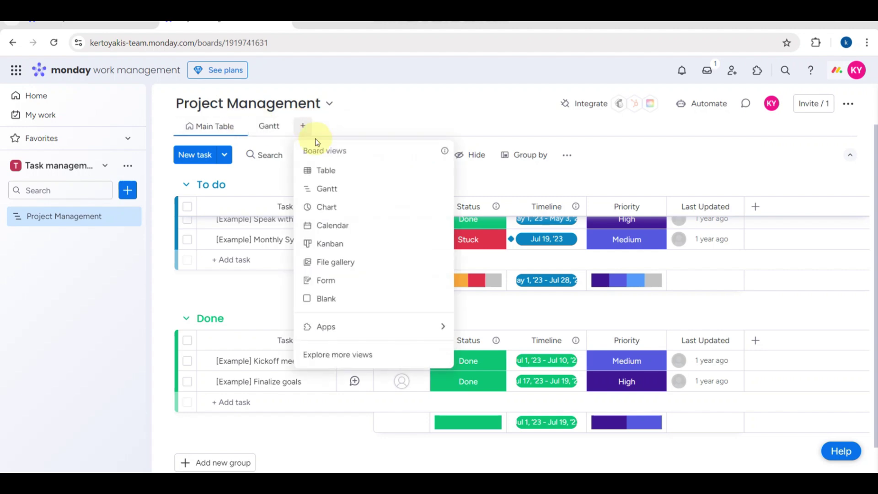
pyautogui.scroll(5, 337, 180)
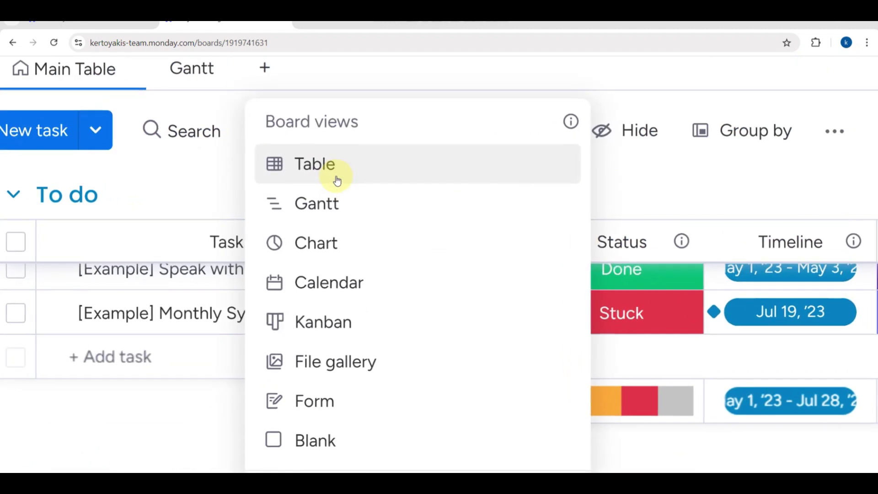
pyautogui.scroll(-2, 320, 181)
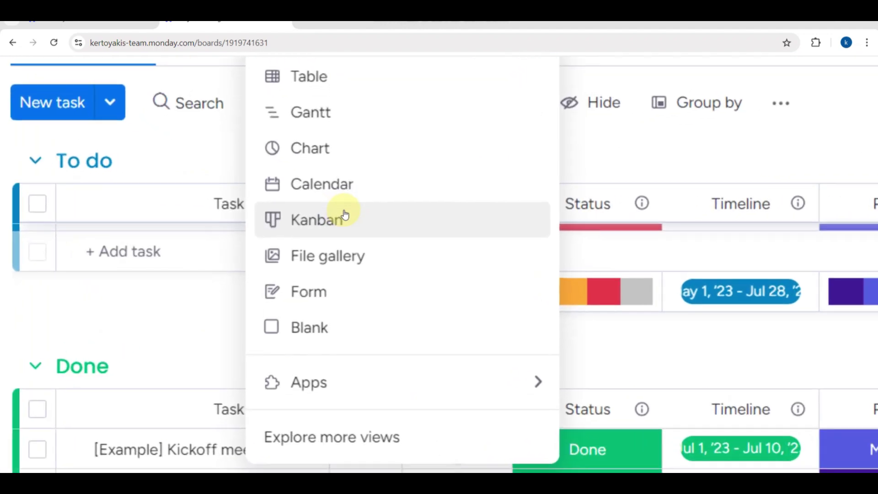
pyautogui.click(318, 216)
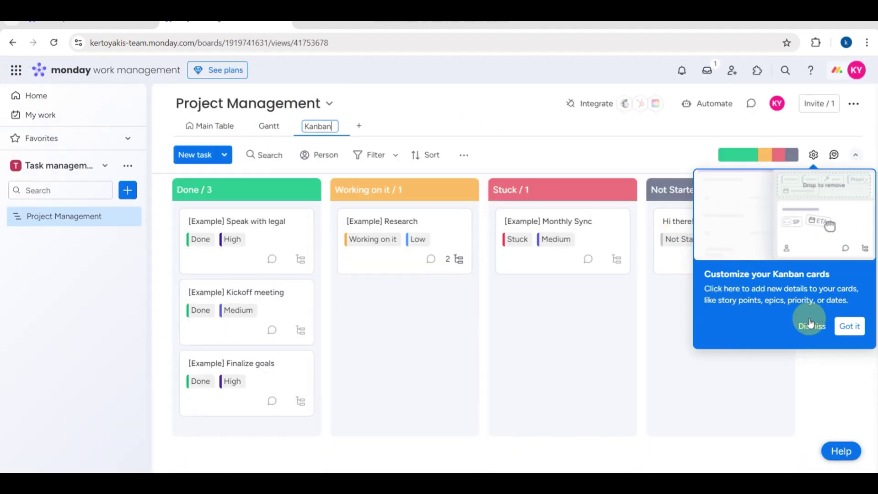
# Step: Dismiss the Kanban tips and retitle the first Done card to 'New tasks'
pyautogui.click(810, 323)
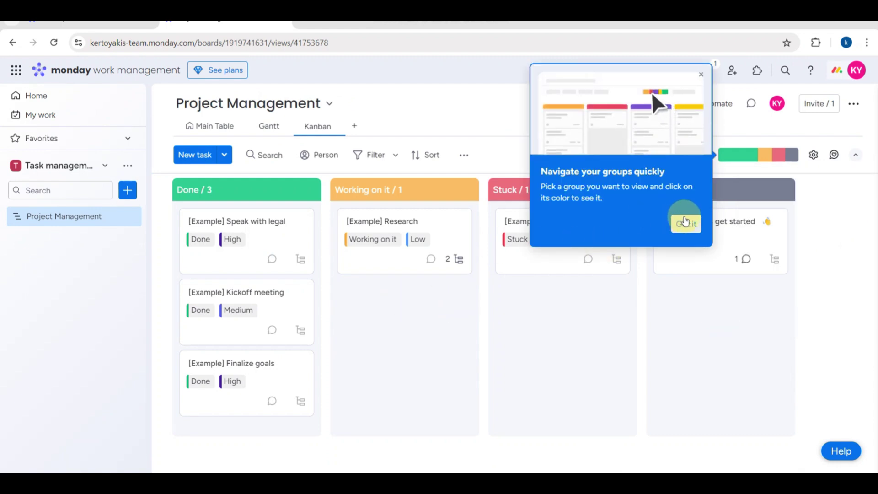
pyautogui.click(684, 222)
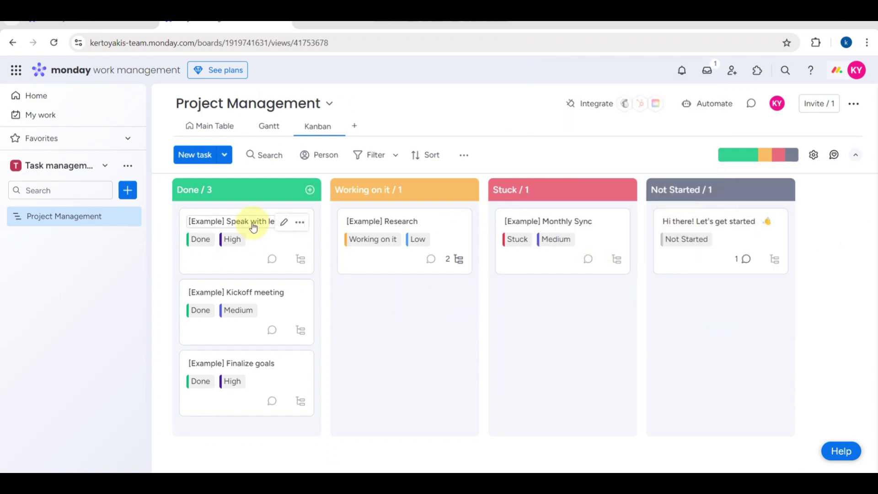
pyautogui.click(284, 222)
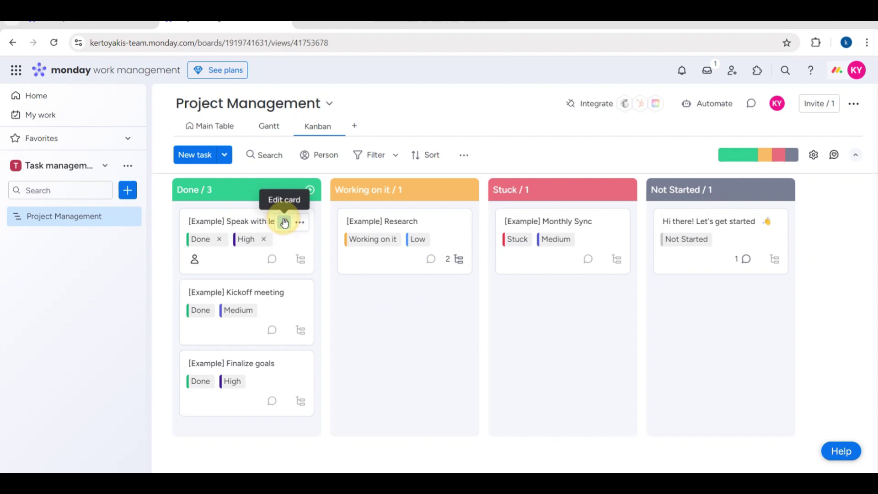
pyautogui.click(219, 222)
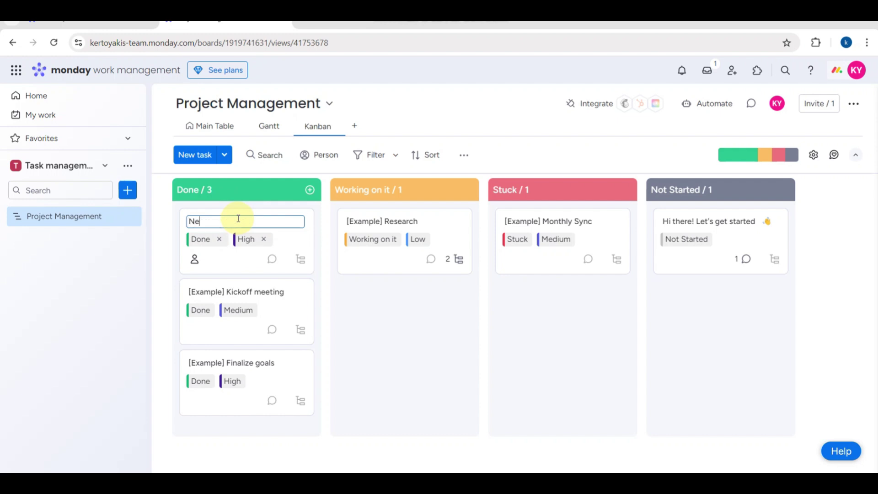
pyautogui.write('New tasks')
pyautogui.press('Return')
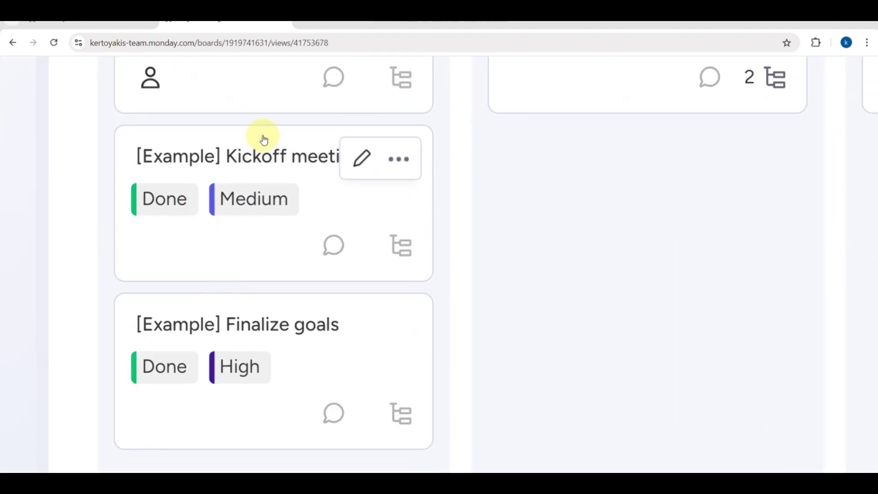
pyautogui.scroll(3, 400, 162)
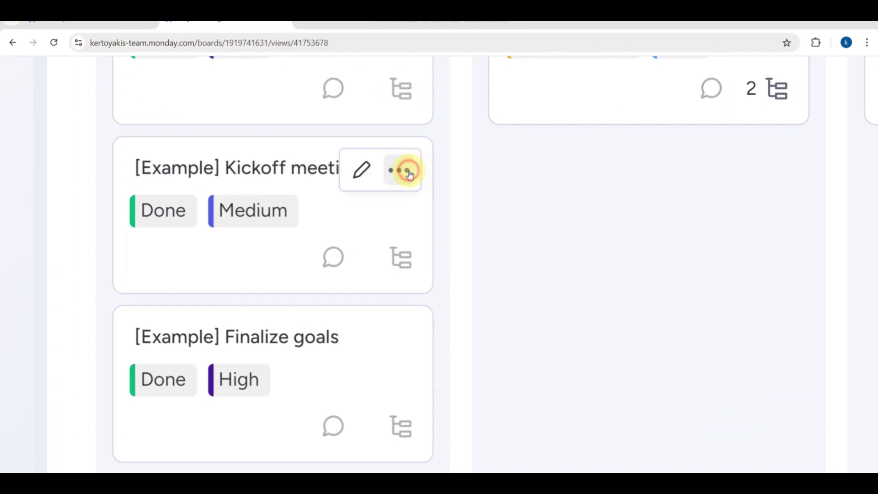
# Step: Delete the '[Example] Kickoff meeting' card, leaving two cards in the Done column
pyautogui.click(401, 170)
pyautogui.scroll(-1, 544, 296)
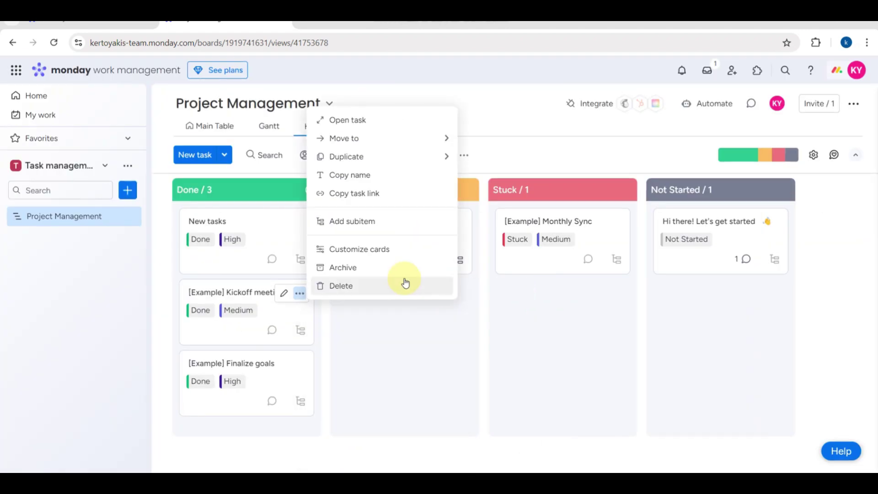
pyautogui.click(335, 287)
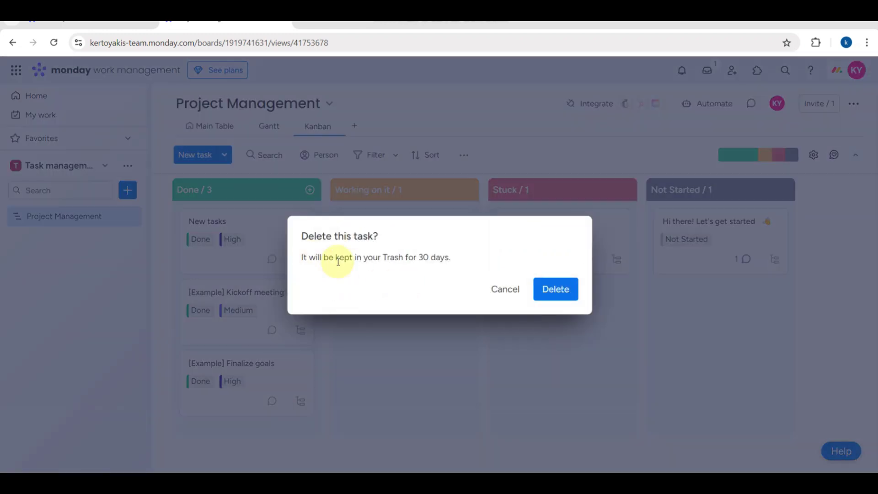
pyautogui.click(550, 294)
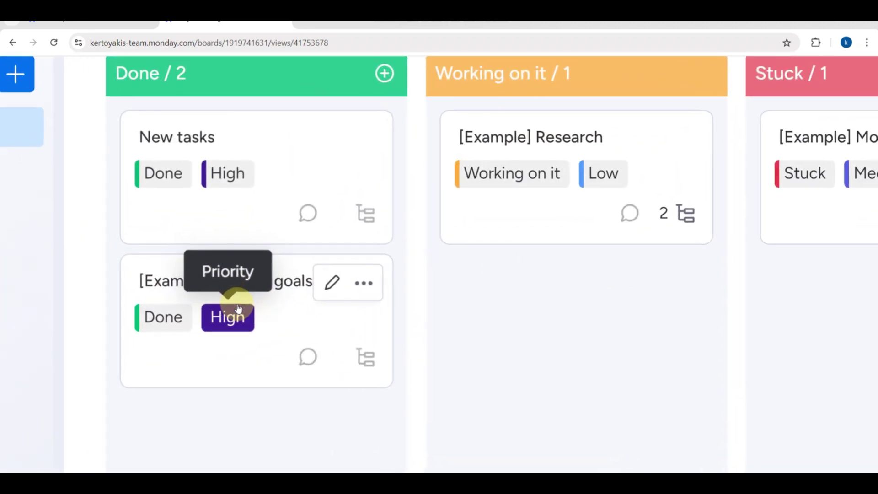
pyautogui.click(366, 280)
pyautogui.scroll(-3, 453, 402)
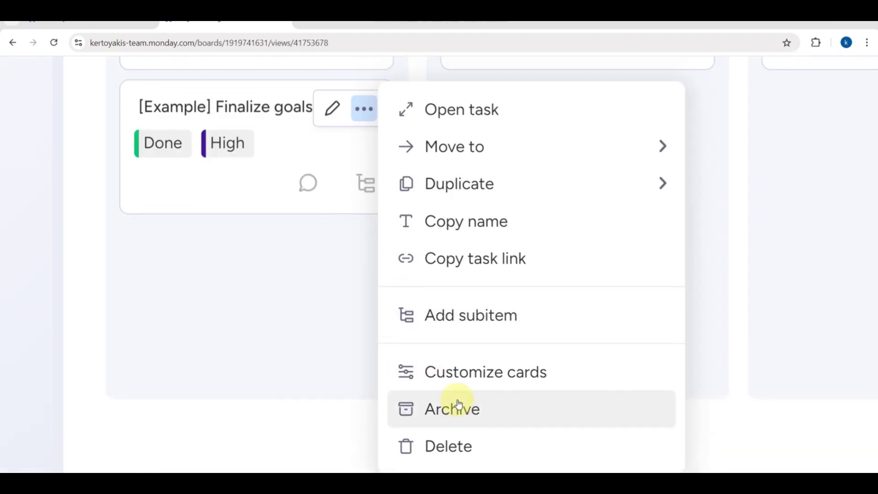
# Step: In Kanban card settings, turn on Show column name and leave the cover image off
pyautogui.click(458, 377)
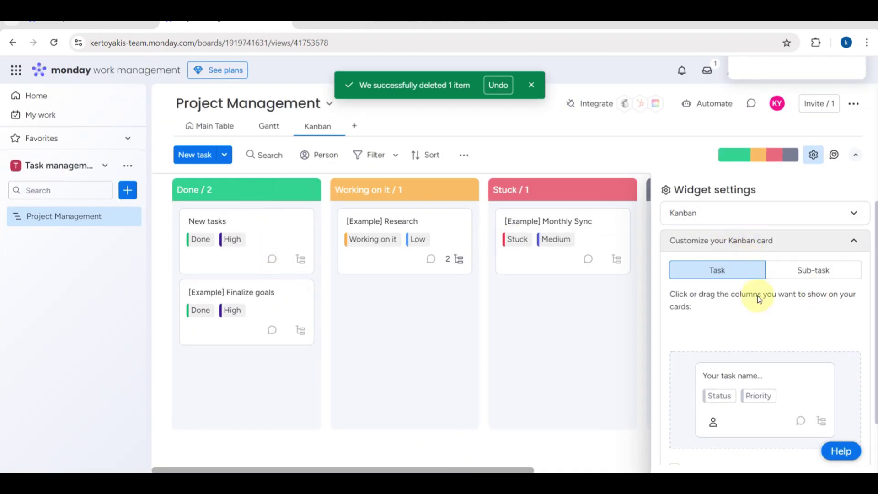
pyautogui.scroll(-1, 745, 378)
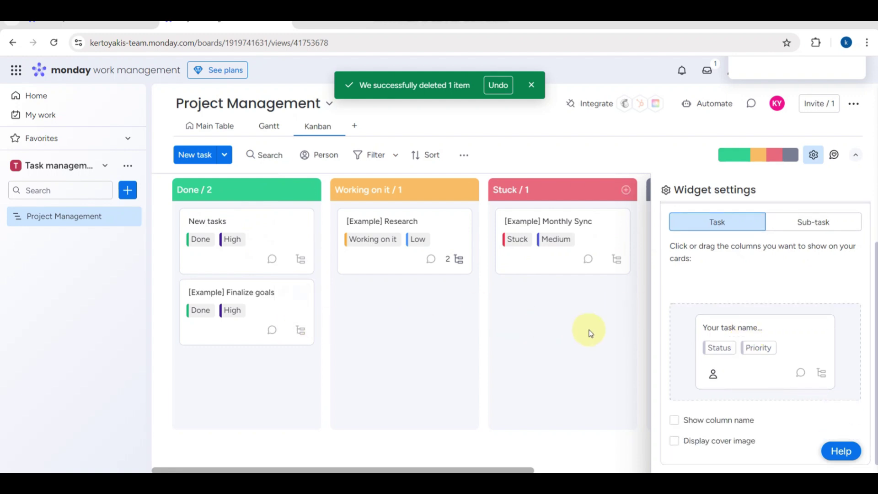
pyautogui.scroll(1, 798, 275)
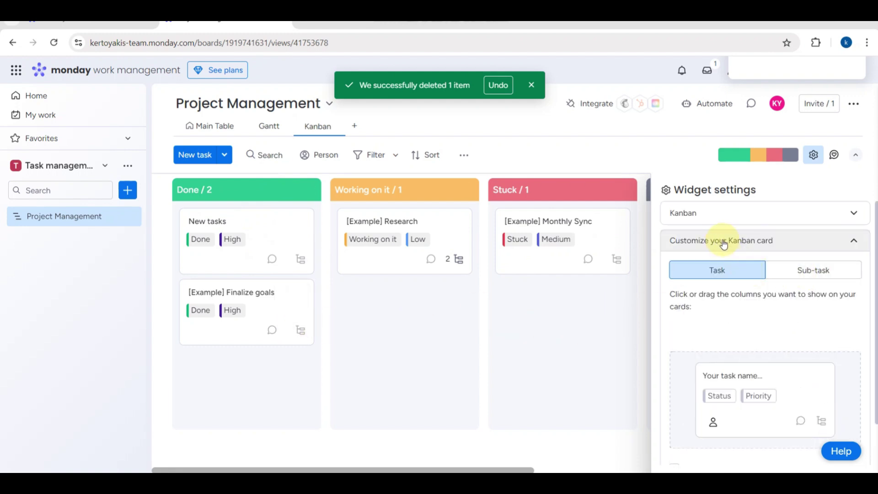
pyautogui.click(772, 214)
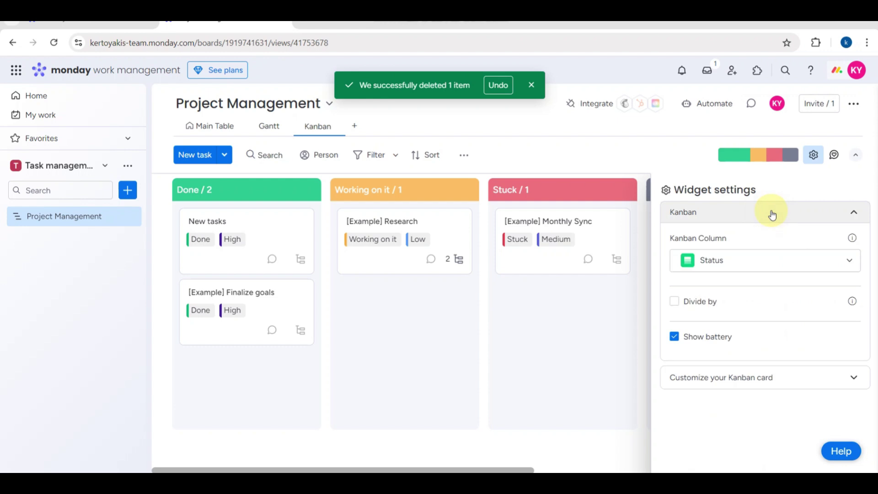
pyautogui.click(771, 214)
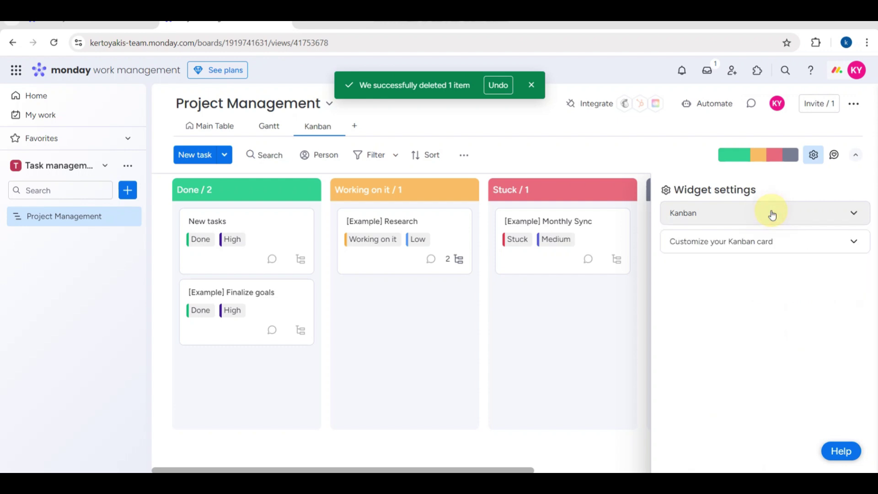
pyautogui.click(857, 238)
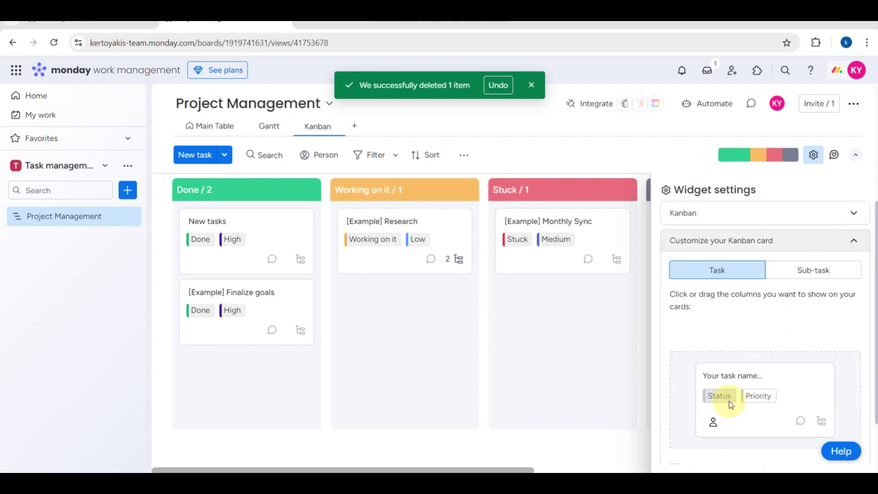
pyautogui.scroll(-1, 728, 401)
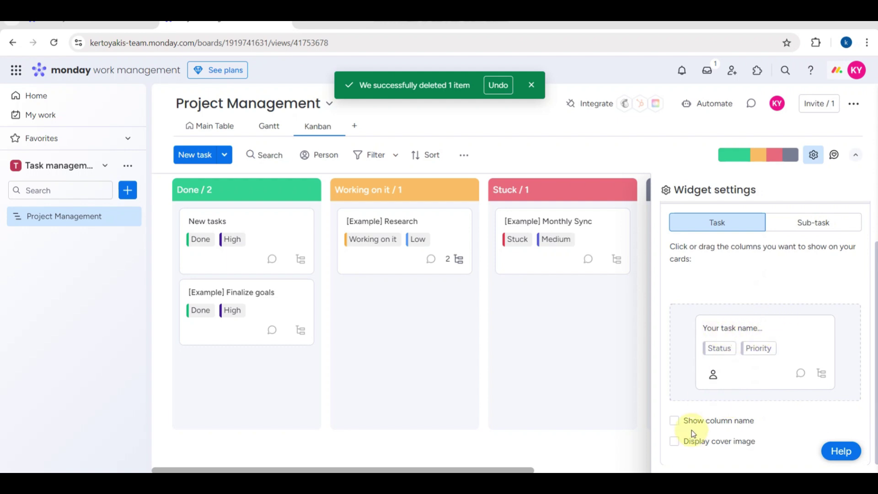
pyautogui.click(675, 421)
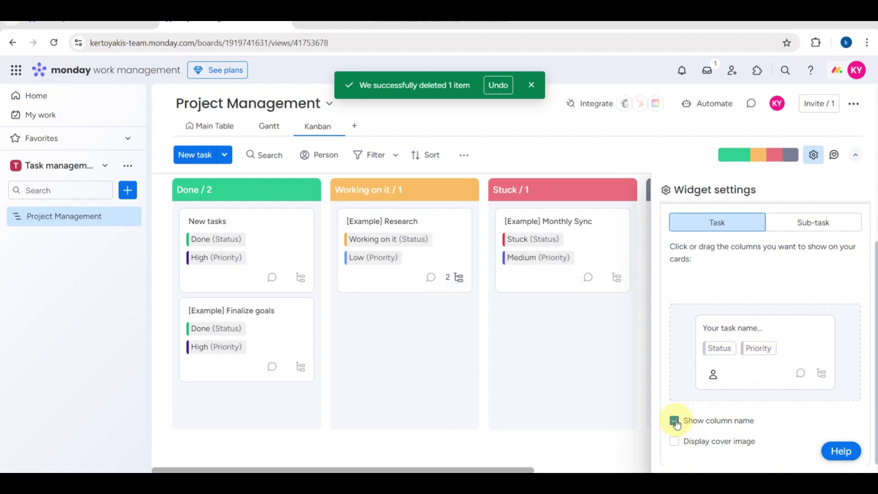
pyautogui.click(675, 443)
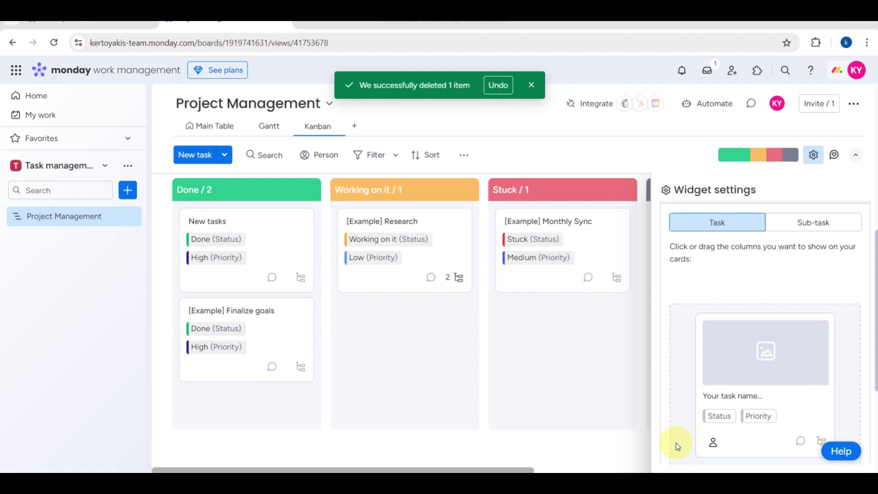
pyautogui.scroll(-3, 706, 380)
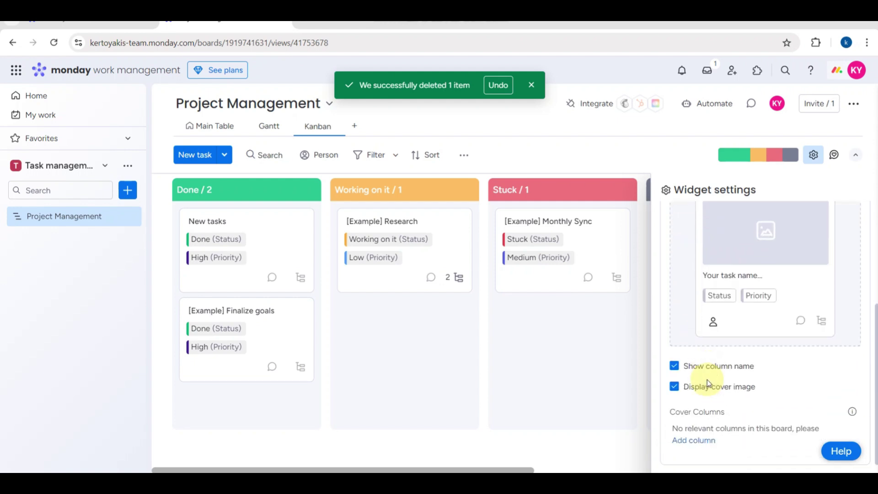
pyautogui.click(675, 387)
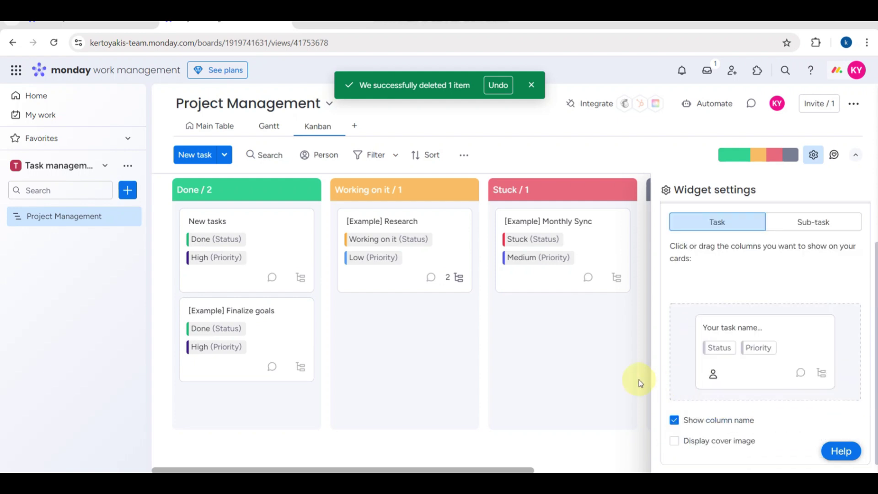
# Step: Dismiss the deletion notification and jump to the Working on it column
pyautogui.scroll(1, 721, 353)
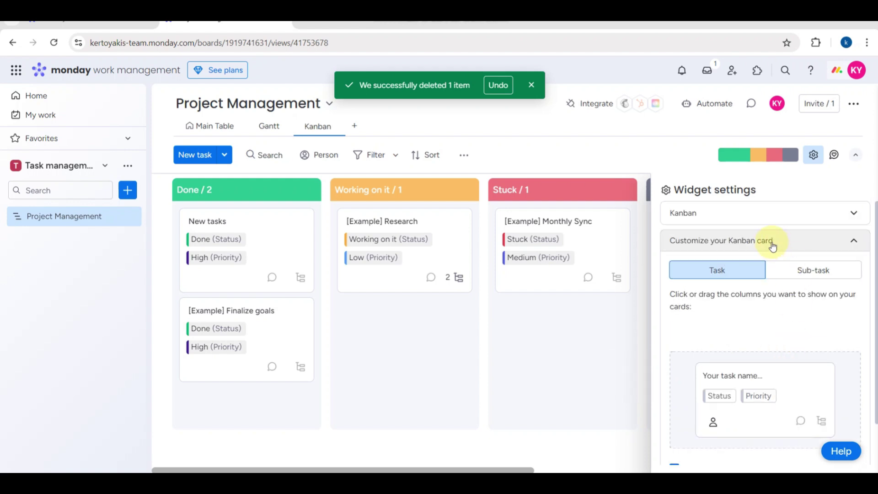
pyautogui.scroll(-1, 763, 374)
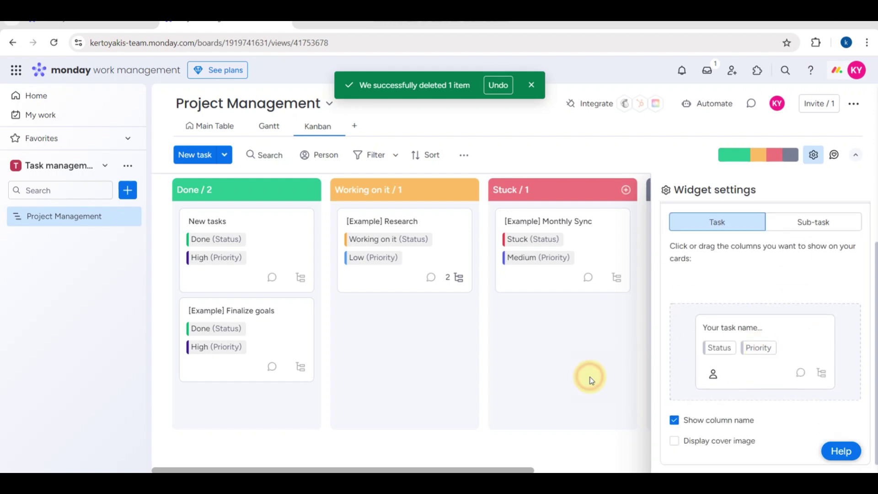
pyautogui.click(528, 84)
pyautogui.scroll(1, 763, 255)
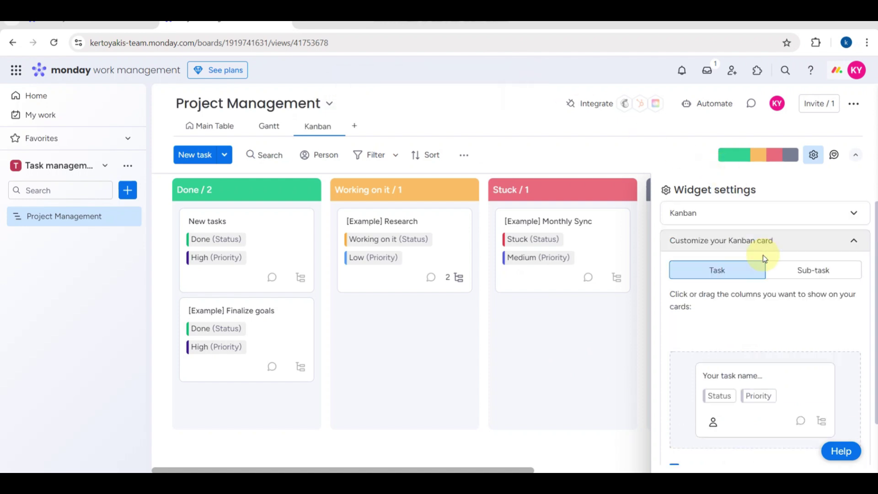
pyautogui.click(843, 215)
pyautogui.click(842, 214)
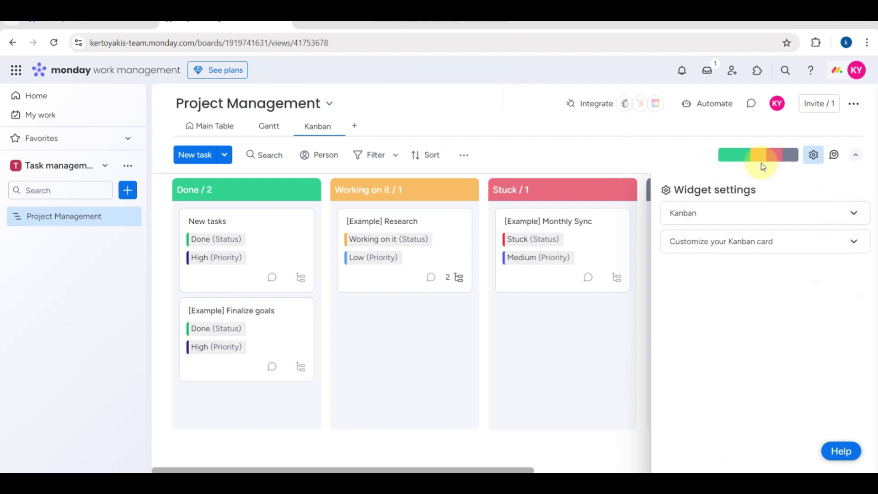
pyautogui.click(761, 159)
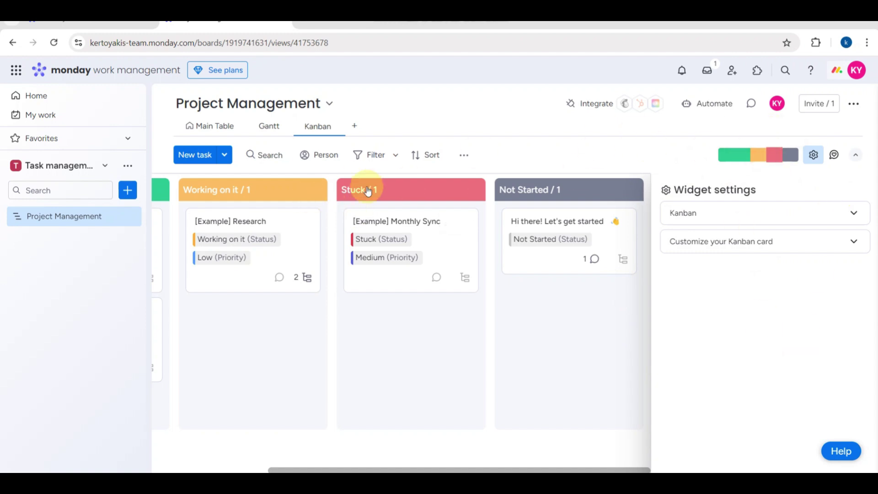
# Step: Open the '[Example] Research' card's action menu in Working on it, leaving its owner unassigned
pyautogui.click(750, 154)
pyautogui.click(760, 154)
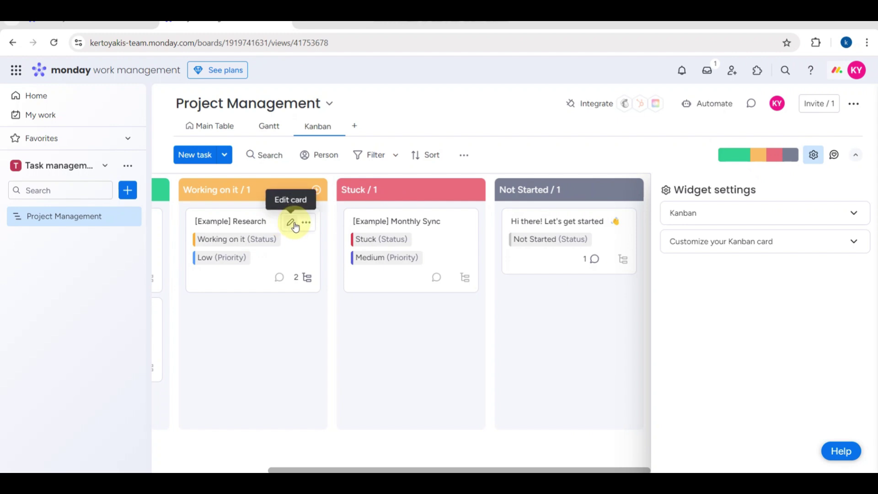
pyautogui.click(293, 223)
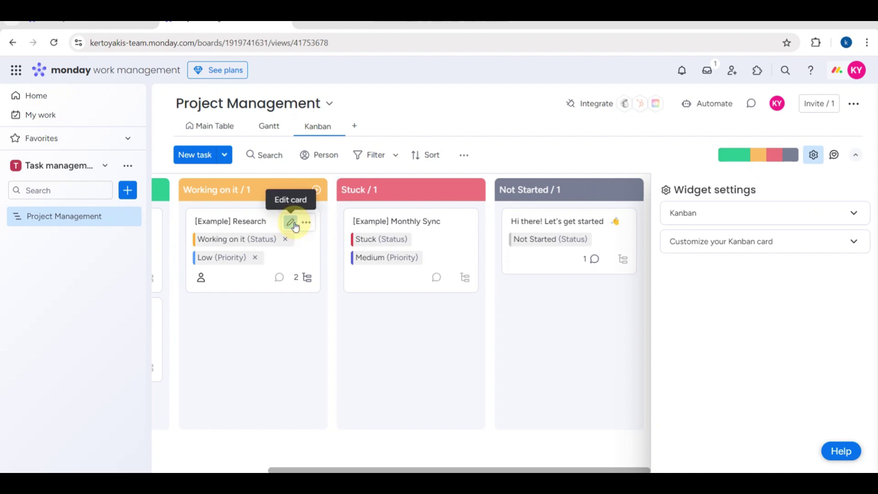
pyautogui.click(201, 278)
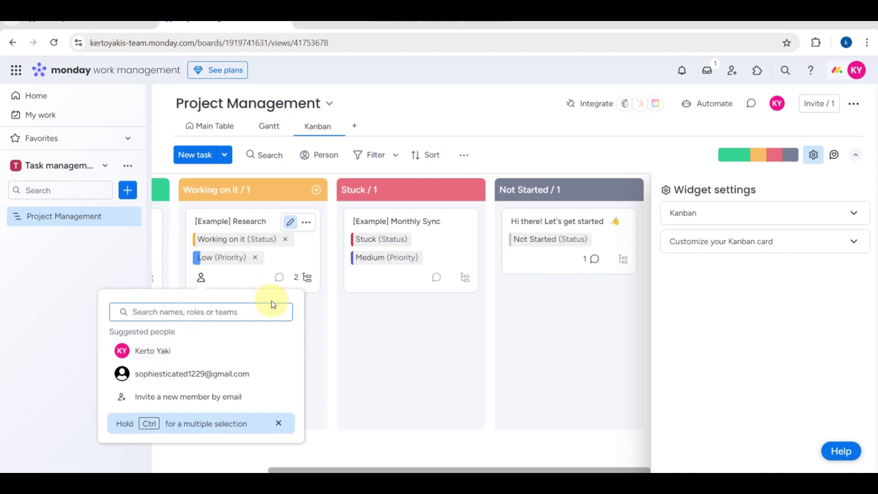
pyautogui.click(333, 340)
pyautogui.click(306, 222)
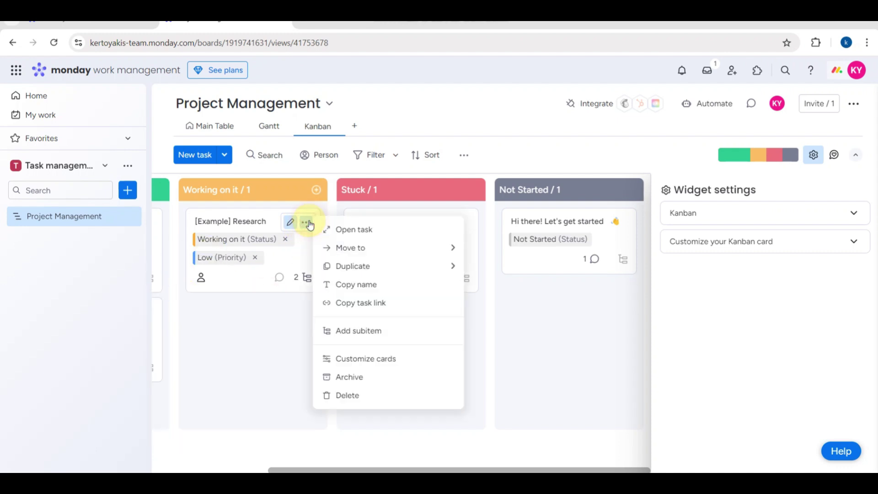
pyautogui.click(332, 229)
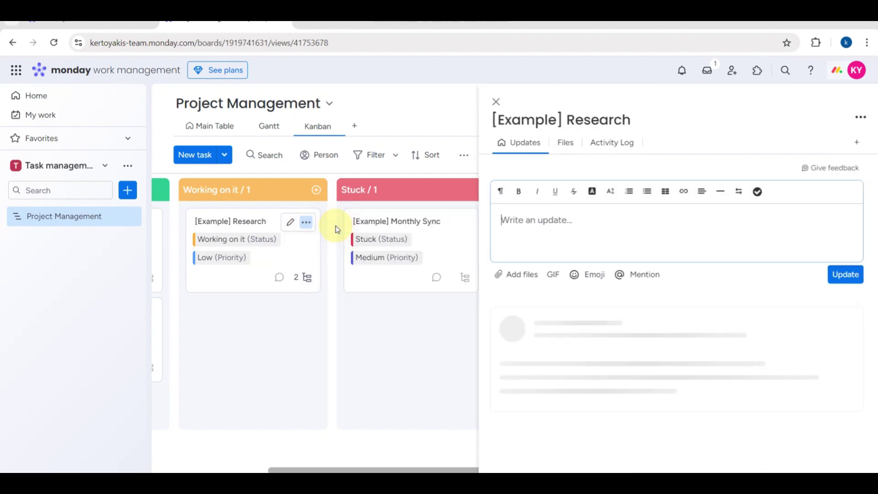
pyautogui.scroll(5, 529, 235)
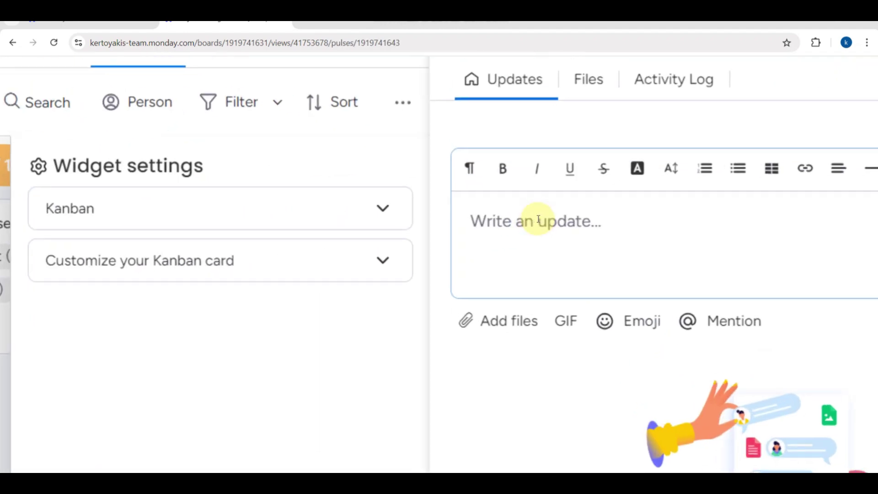
pyautogui.scroll(-5, 783, 222)
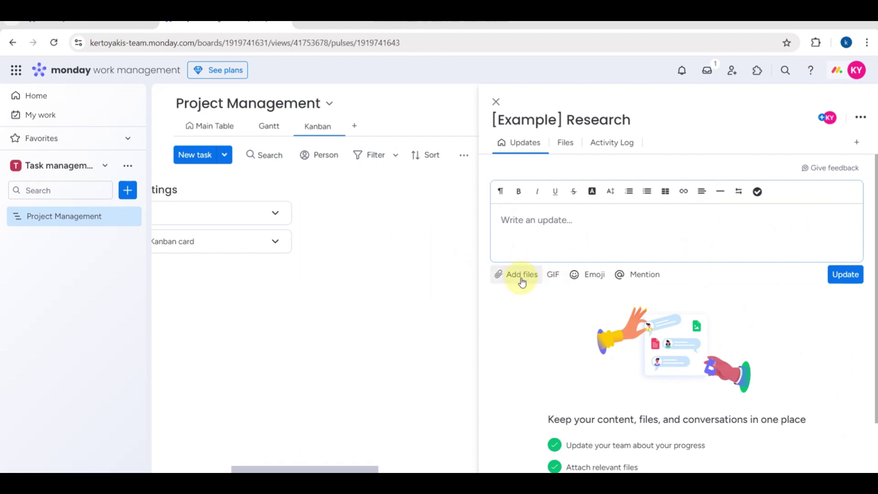
pyautogui.scroll(5, 522, 282)
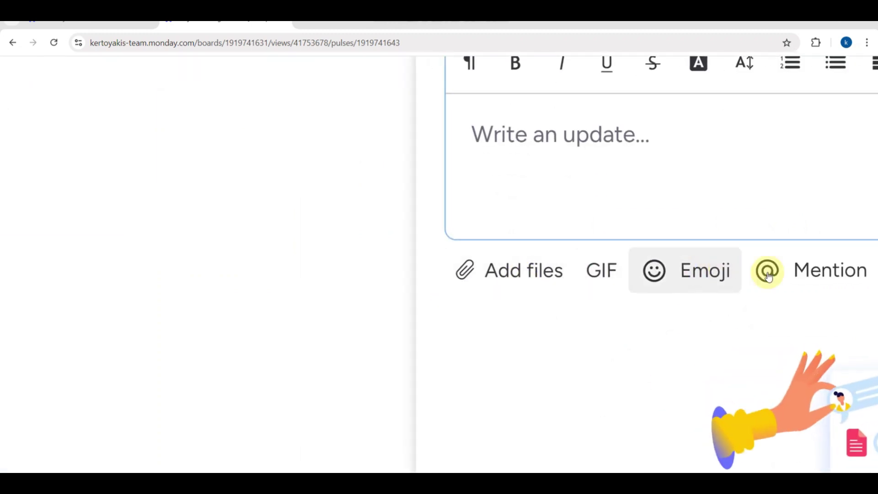
pyautogui.scroll(-5, 768, 271)
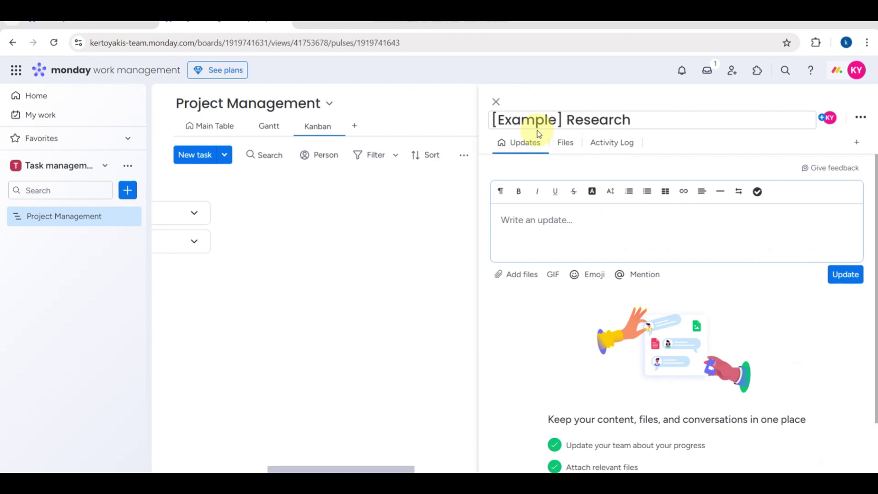
pyautogui.click(563, 144)
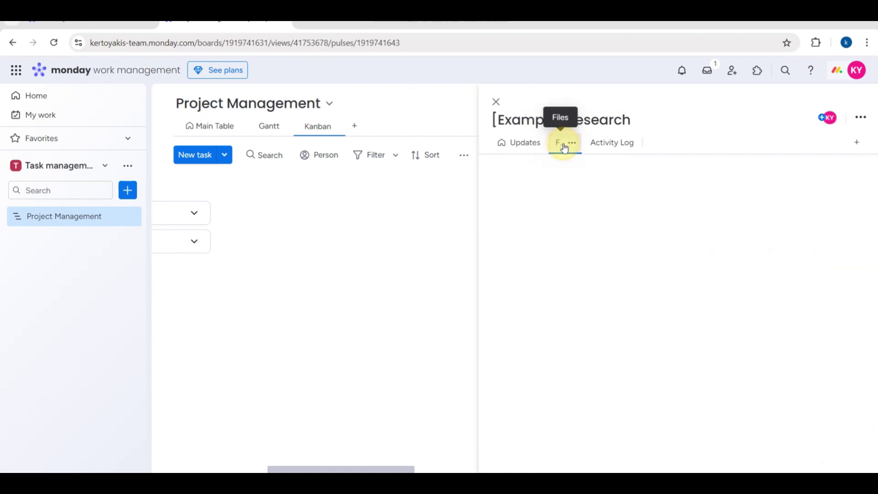
pyautogui.click(600, 145)
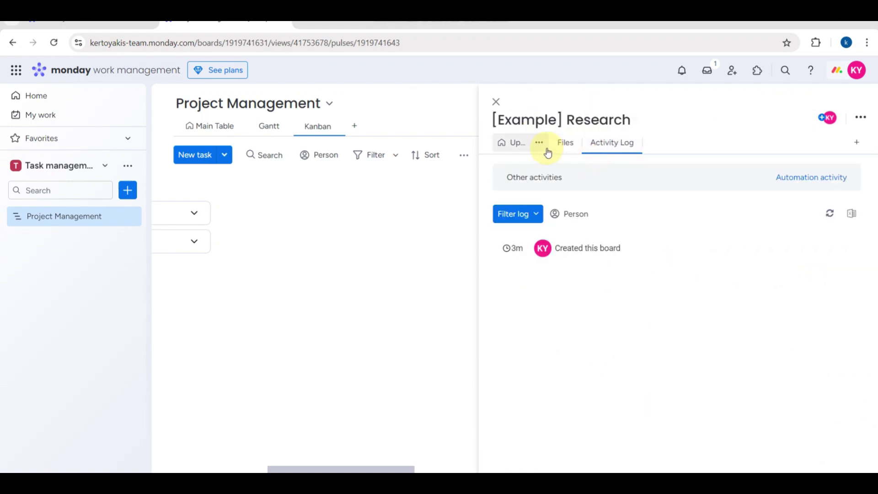
pyautogui.click(513, 145)
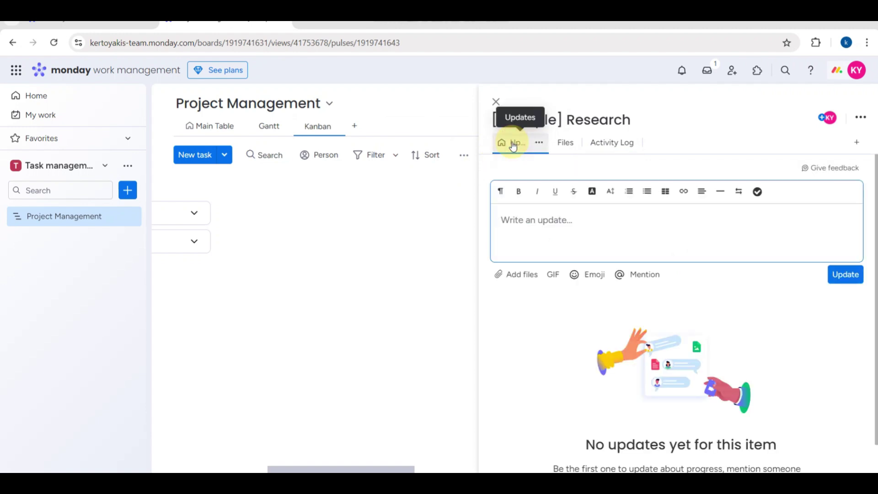
pyautogui.scroll(-1, 564, 358)
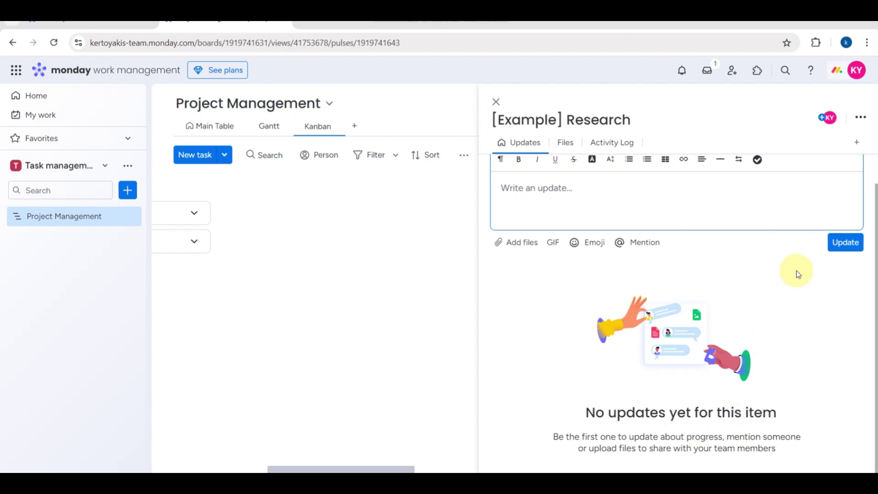
pyautogui.click(722, 194)
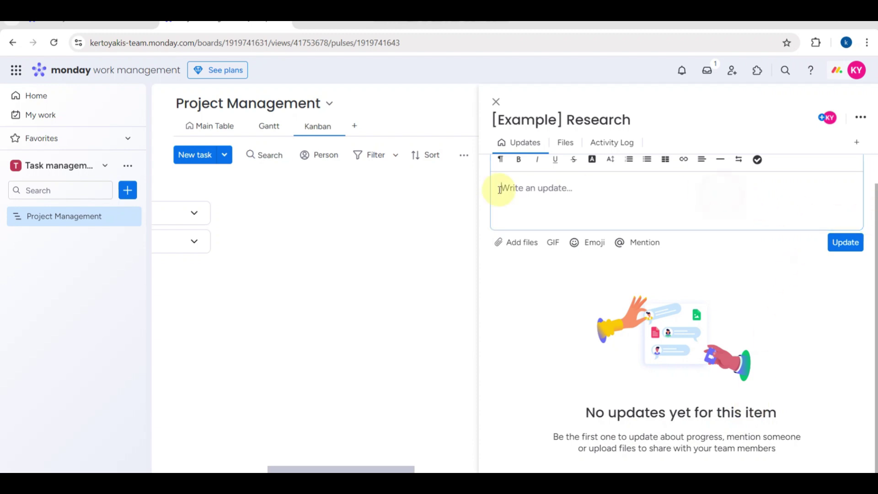
pyautogui.click(495, 103)
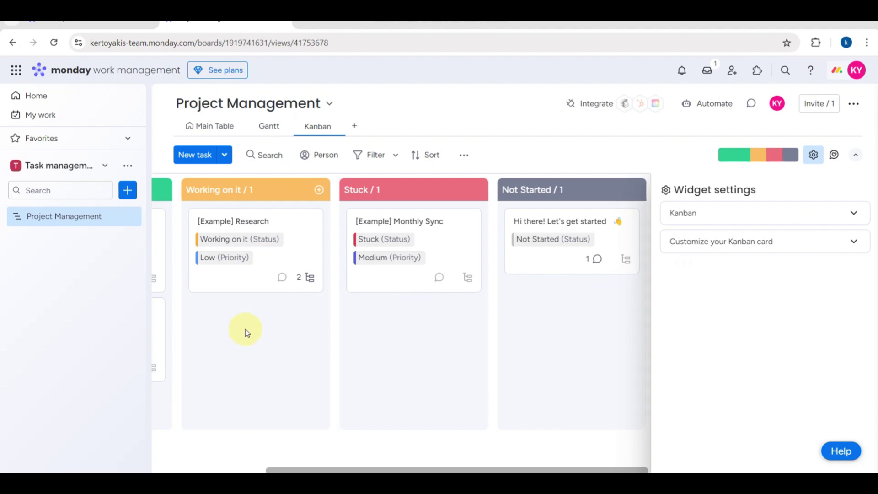
pyautogui.hscroll(-3, 246, 329)
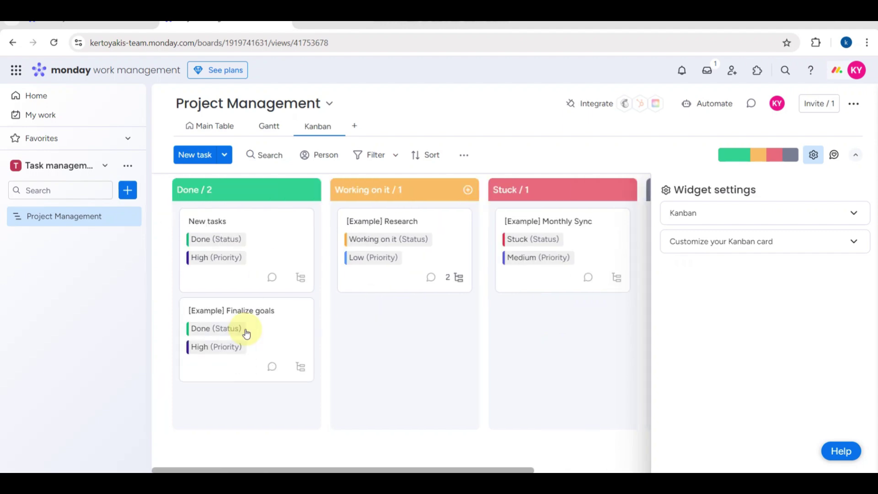
pyautogui.click(225, 155)
pyautogui.scroll(5, 259, 188)
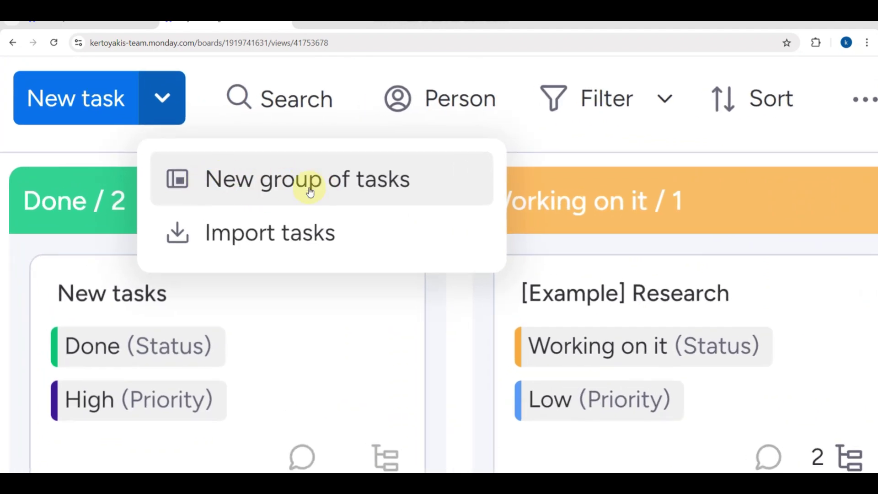
pyautogui.scroll(-5, 288, 222)
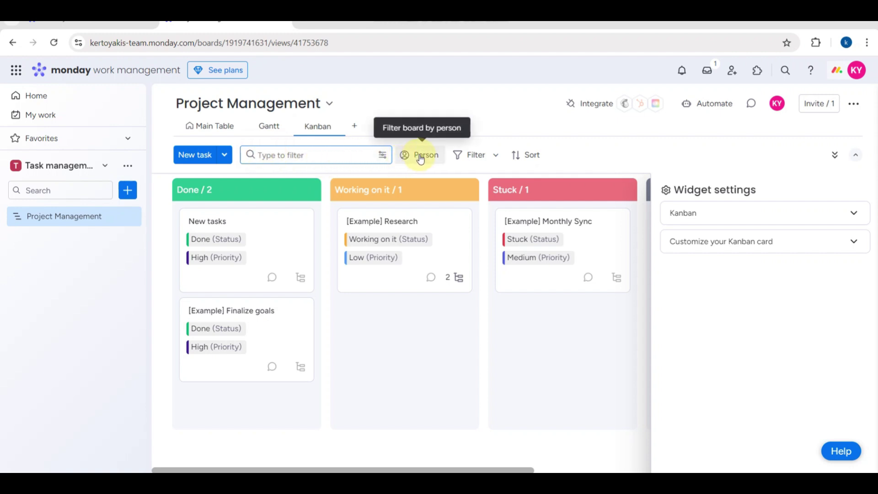
pyautogui.click(320, 156)
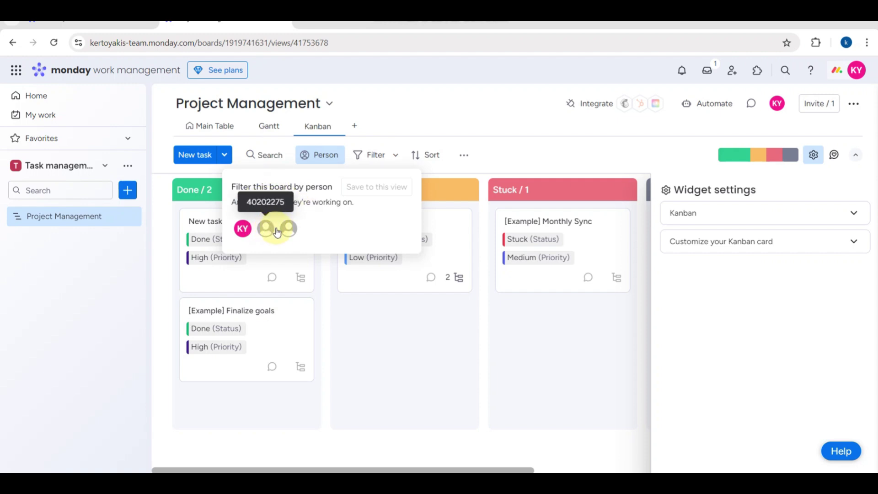
pyautogui.click(375, 154)
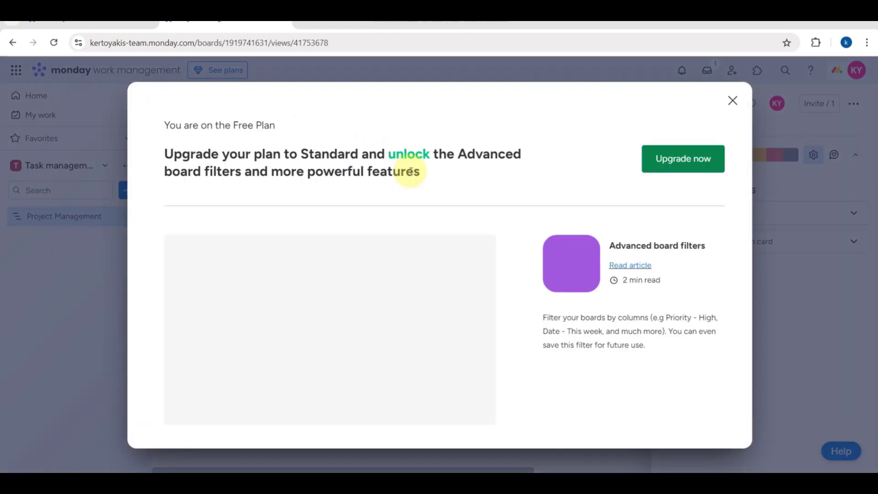
pyautogui.click(732, 101)
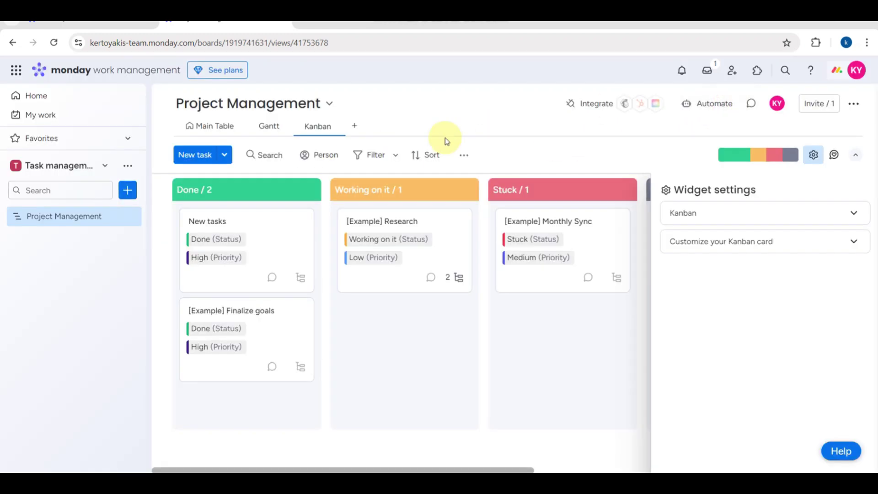
pyautogui.click(396, 156)
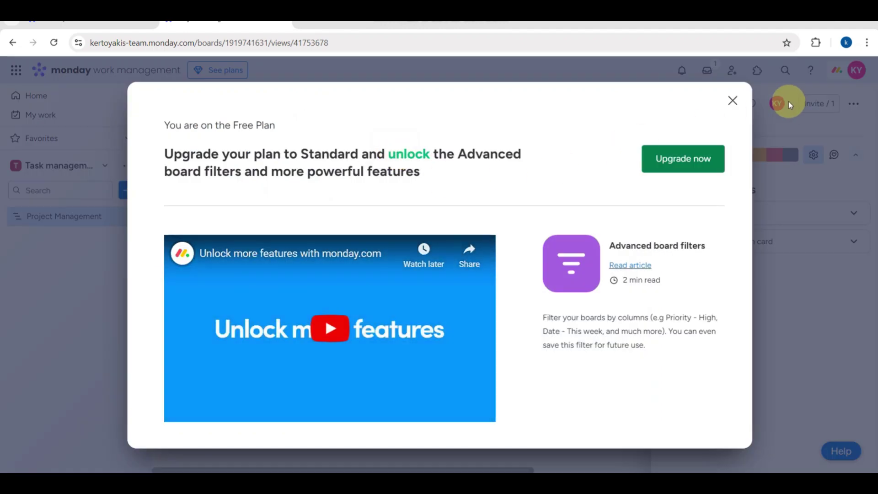
pyautogui.click(731, 100)
pyautogui.click(432, 155)
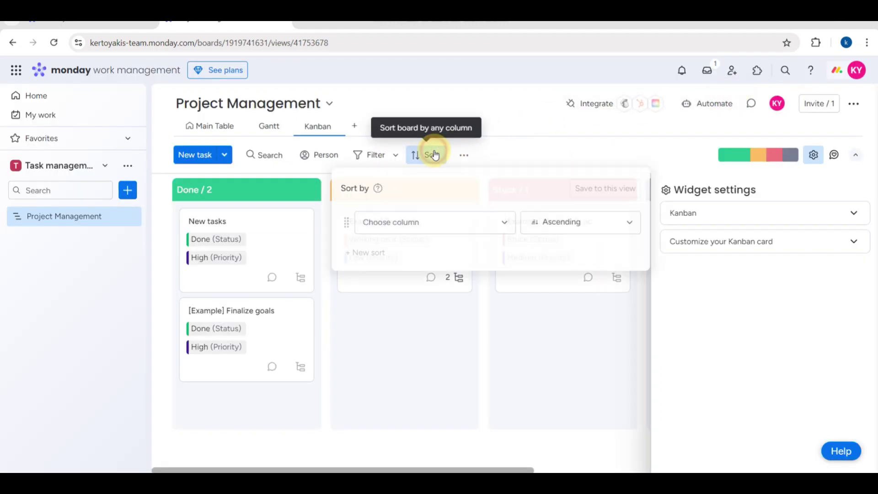
pyautogui.click(447, 223)
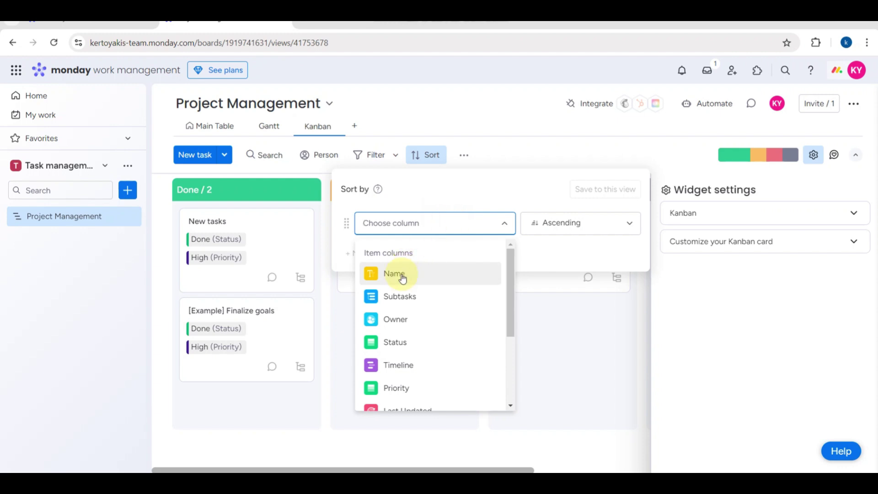
pyautogui.scroll(-3, 400, 355)
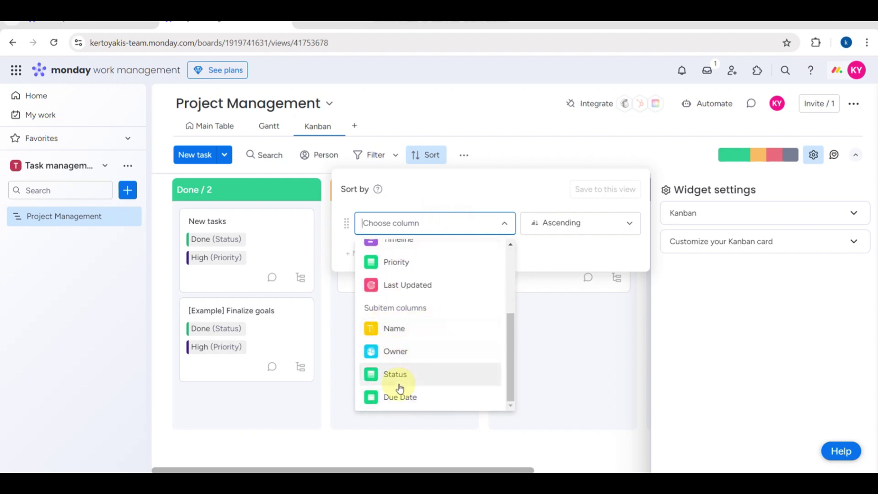
pyautogui.click(549, 303)
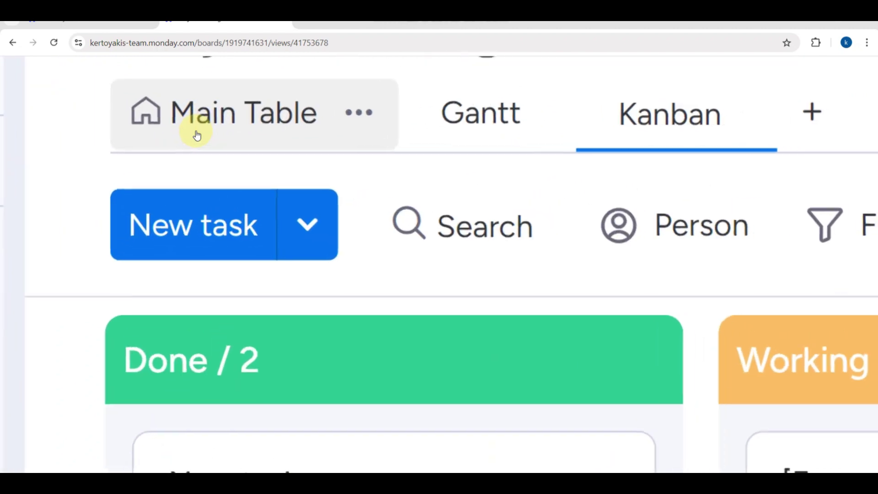
# Step: In the Main Table, rename '[Example] Monthly Sync' to 'manage 1'
pyautogui.click(197, 134)
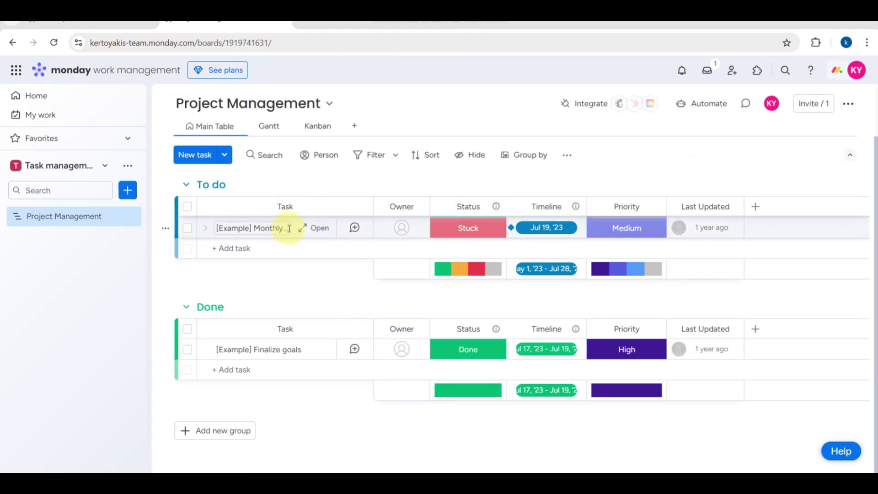
pyautogui.click(280, 227)
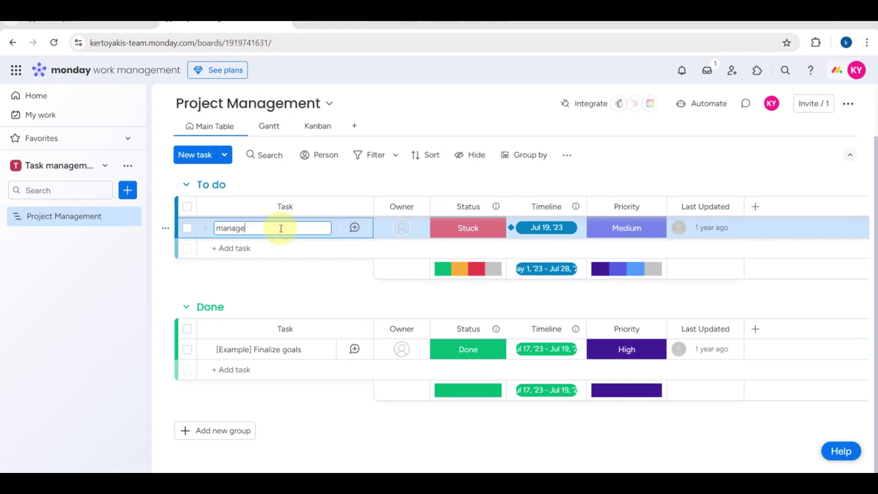
pyautogui.write('manage 1')
pyautogui.press('Return')
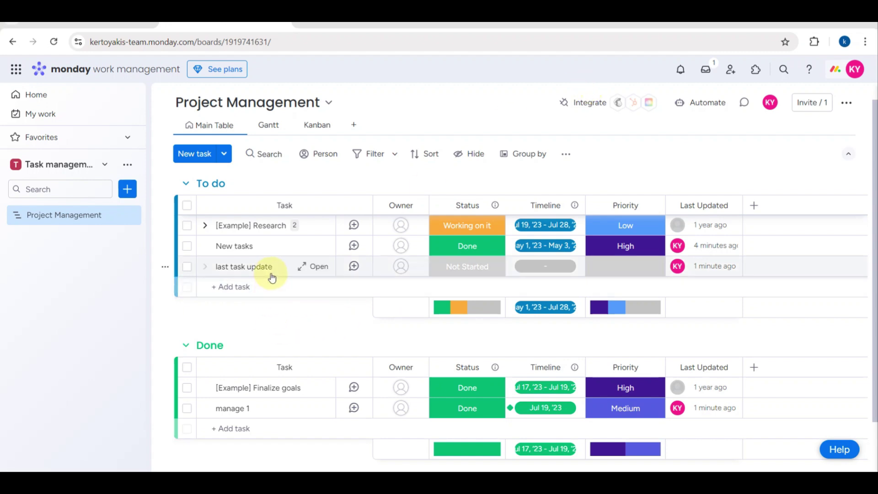
# Step: Add a new Urgent status label coloured pink (Orchid)
pyautogui.click(451, 272)
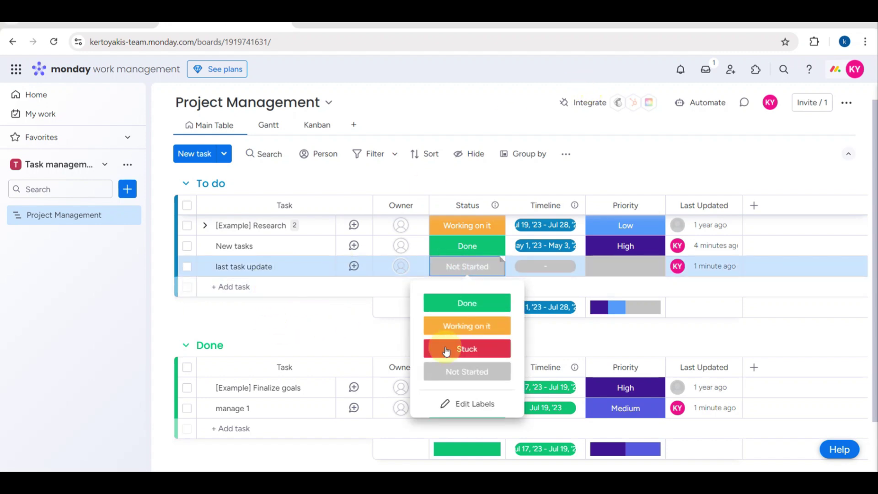
pyautogui.click(448, 404)
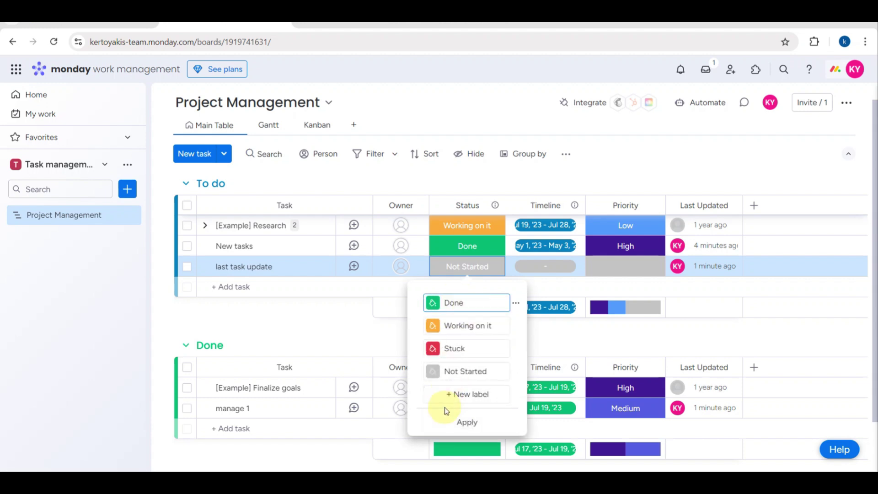
pyautogui.click(463, 394)
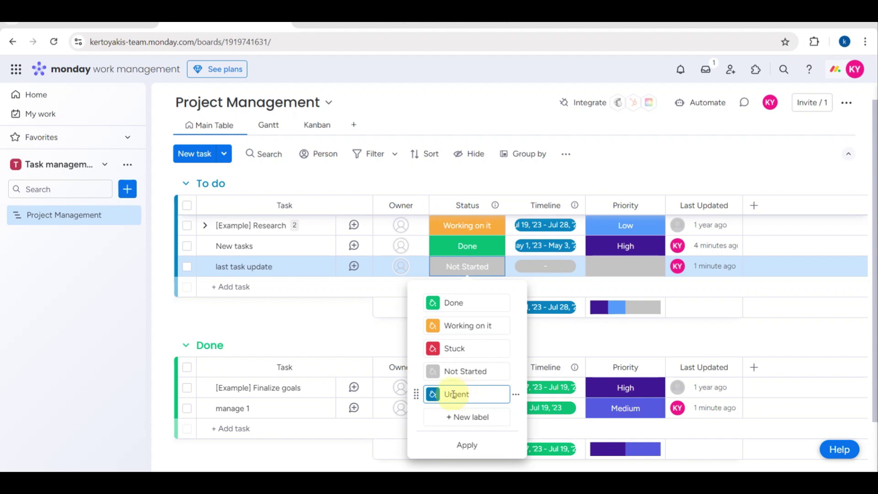
pyautogui.click(432, 396)
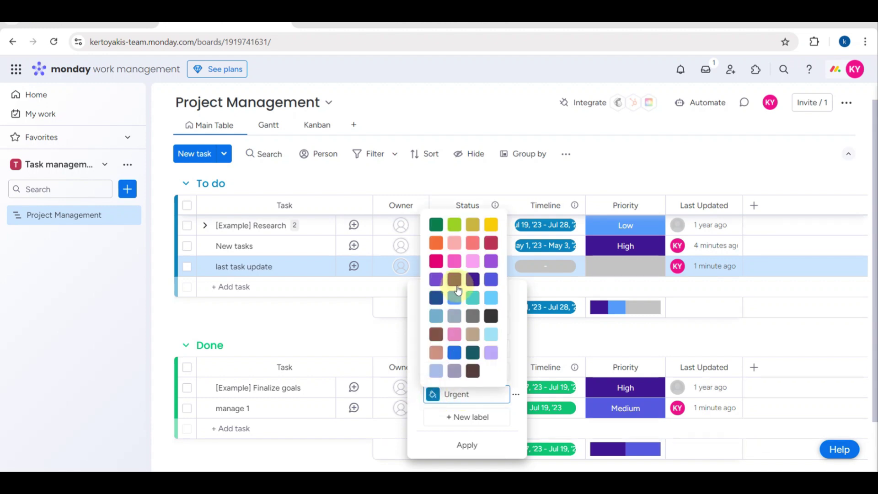
pyautogui.click(452, 339)
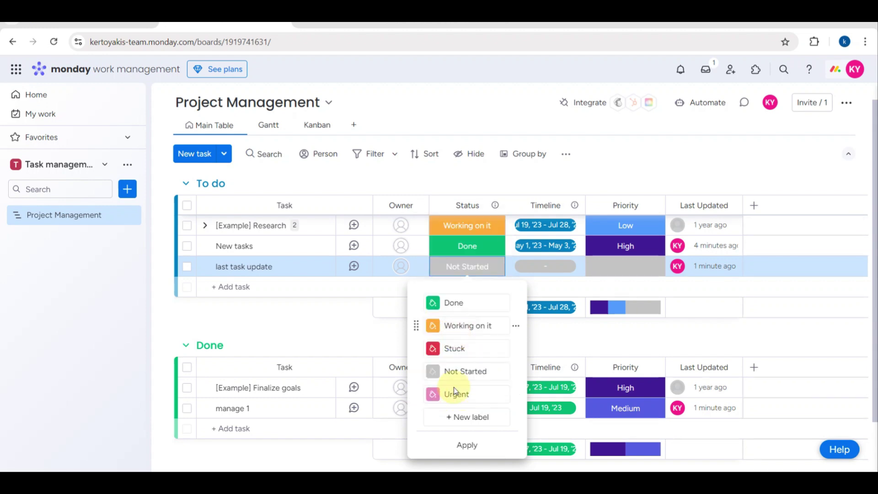
pyautogui.click(469, 446)
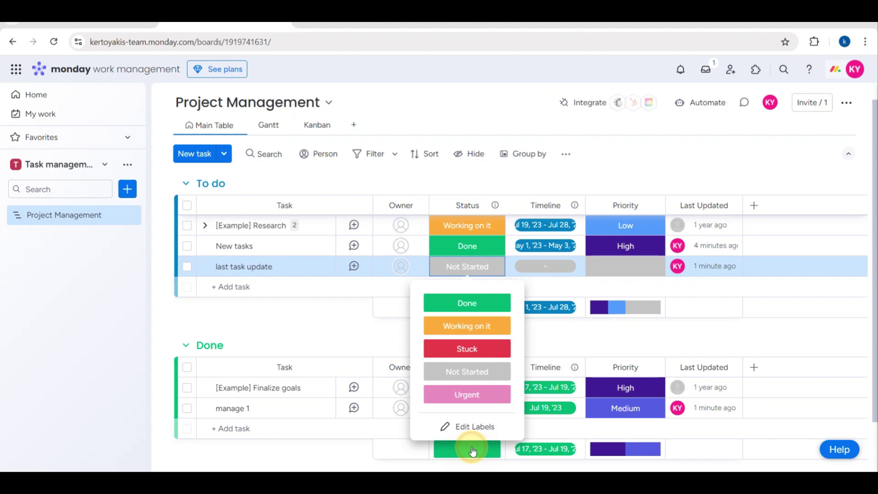
# Step: Mark 'last task update' as Urgent and set Research's priority to Critical
pyautogui.click(470, 394)
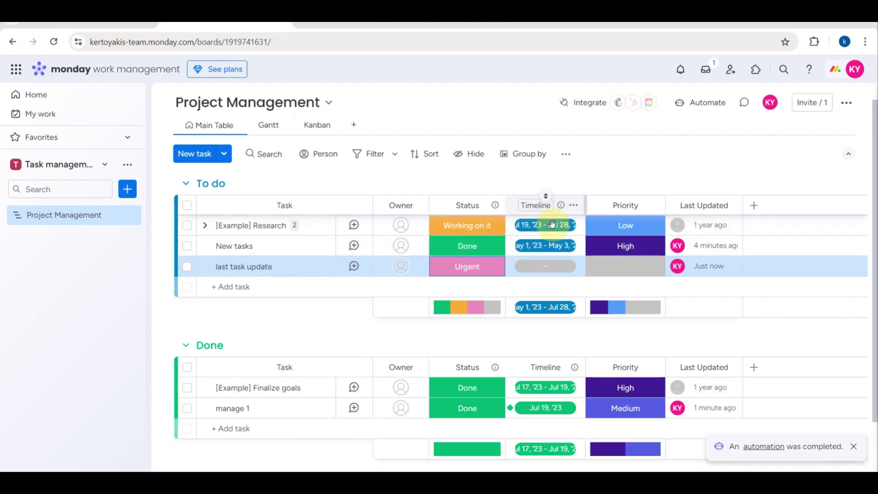
pyautogui.click(625, 227)
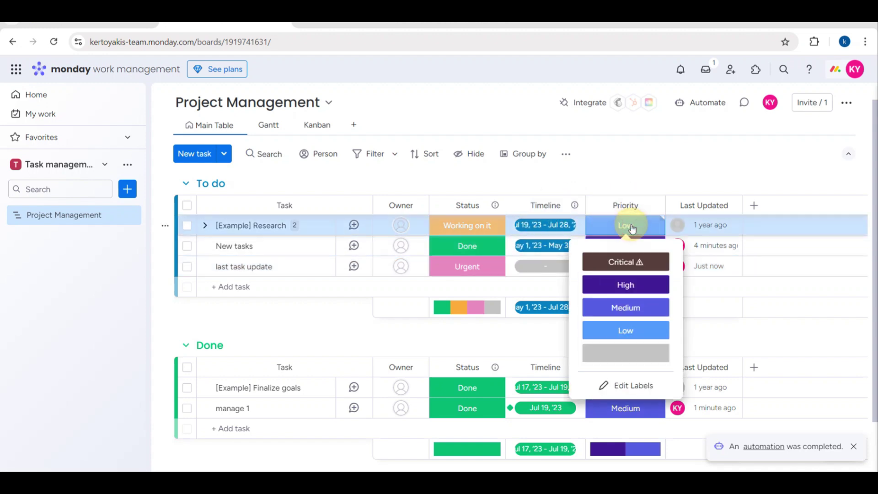
pyautogui.click(623, 261)
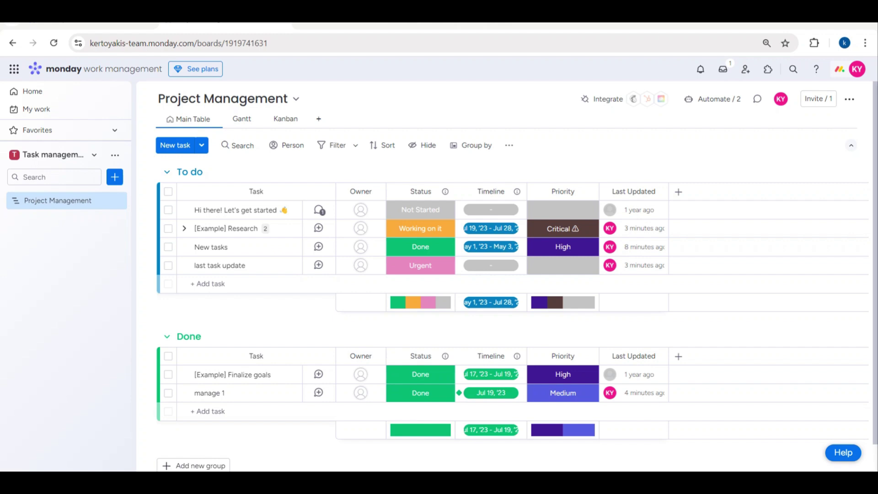
pyautogui.click(677, 194)
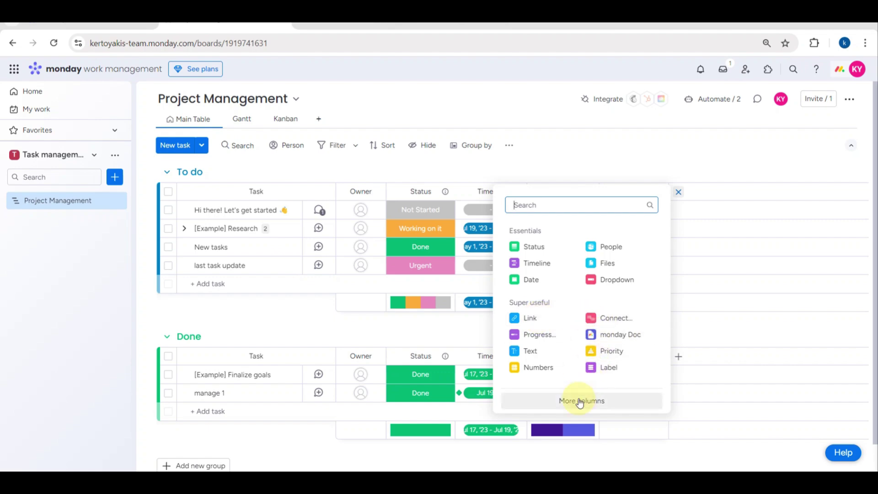
pyautogui.click(568, 400)
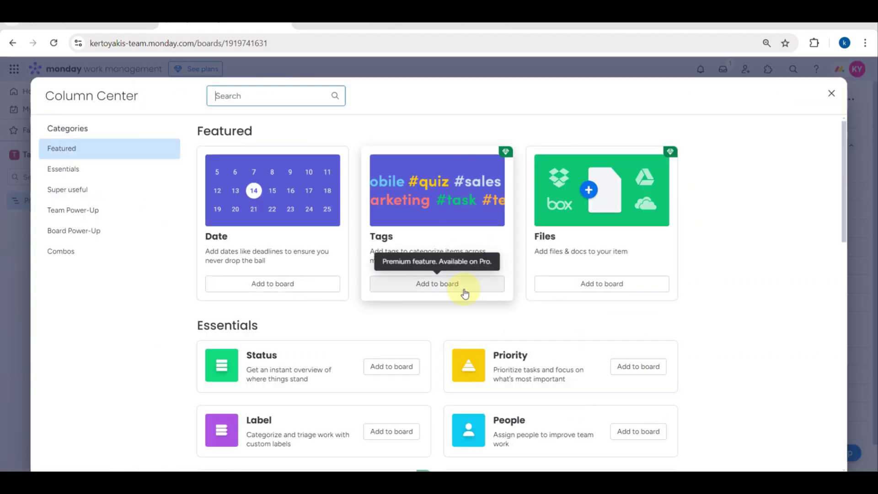
pyautogui.scroll(-5, 463, 289)
pyautogui.scroll(-9, 464, 289)
pyautogui.scroll(7, 463, 289)
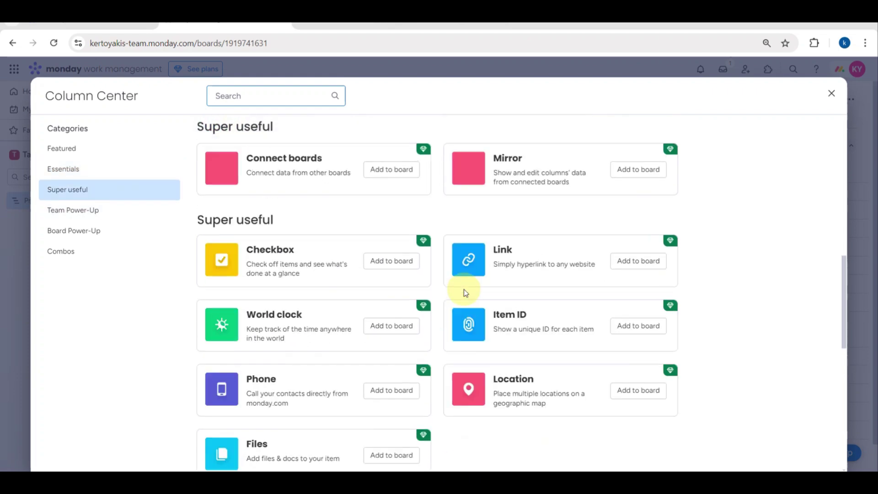
pyautogui.scroll(4, 465, 292)
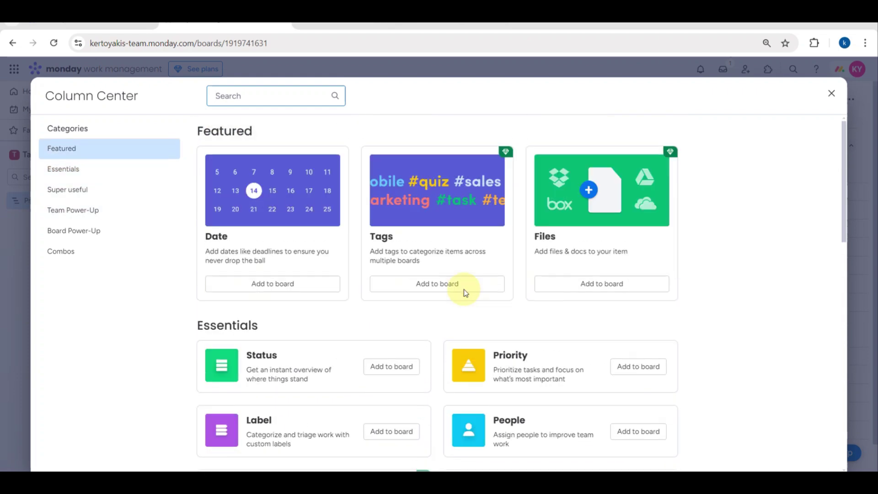
pyautogui.click(828, 93)
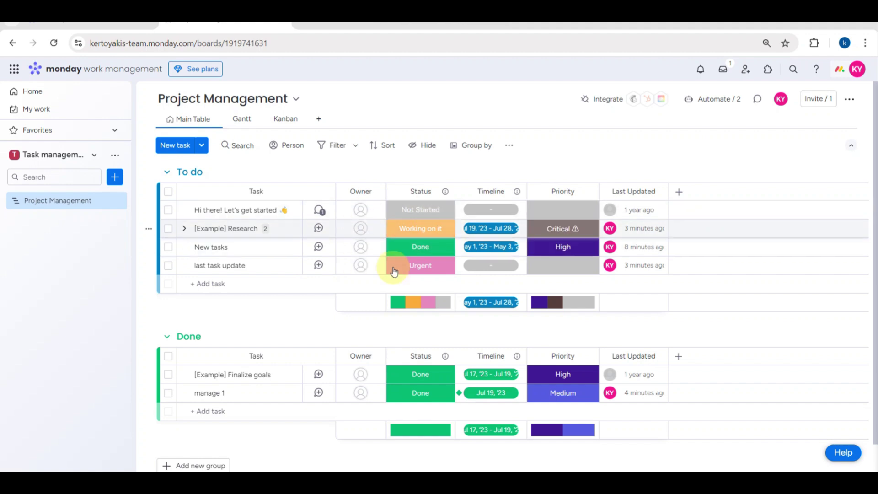
pyautogui.scroll(-1, 287, 314)
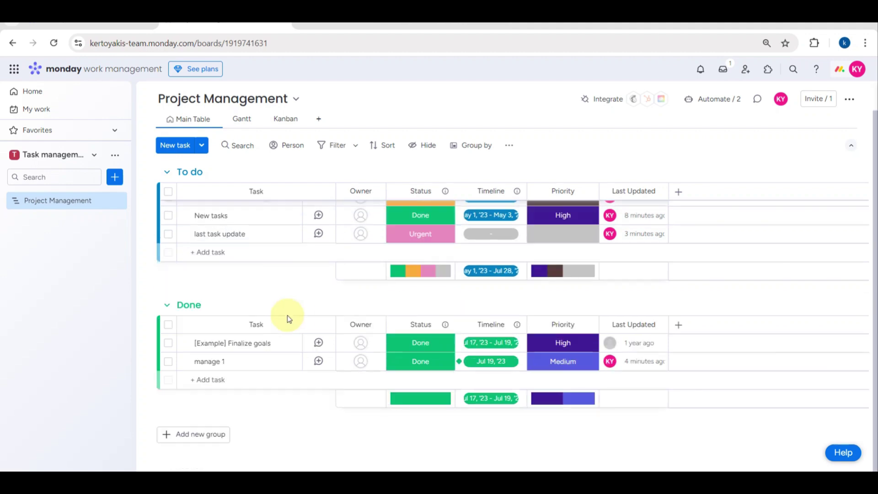
# Step: Add a new group named 'Urgent task', correcting a typo in its name
pyautogui.click(178, 433)
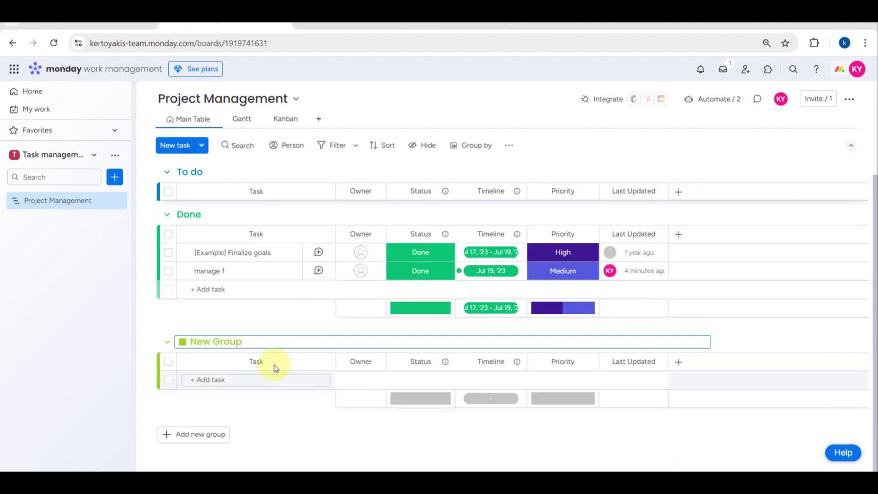
pyautogui.click(243, 337)
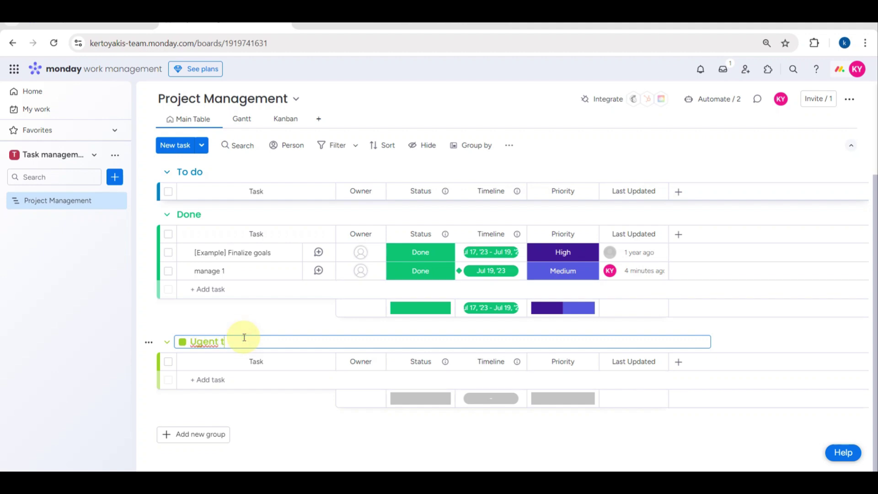
pyautogui.press('Return')
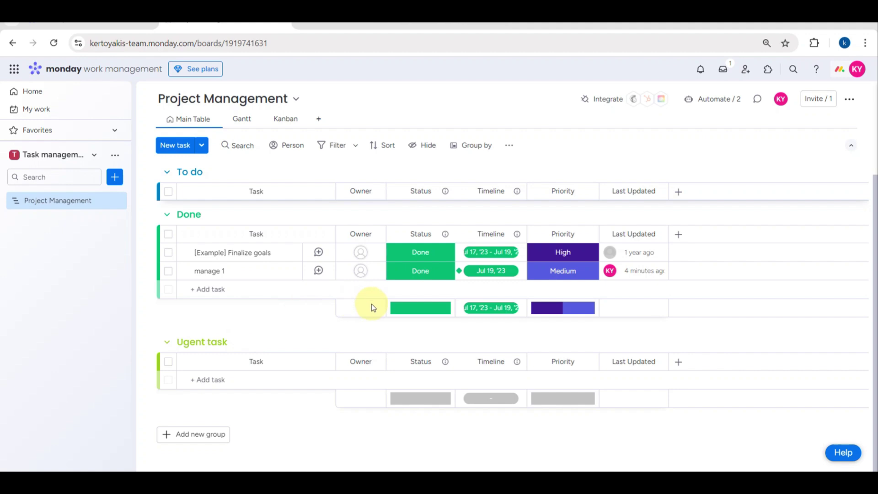
pyautogui.click(193, 343)
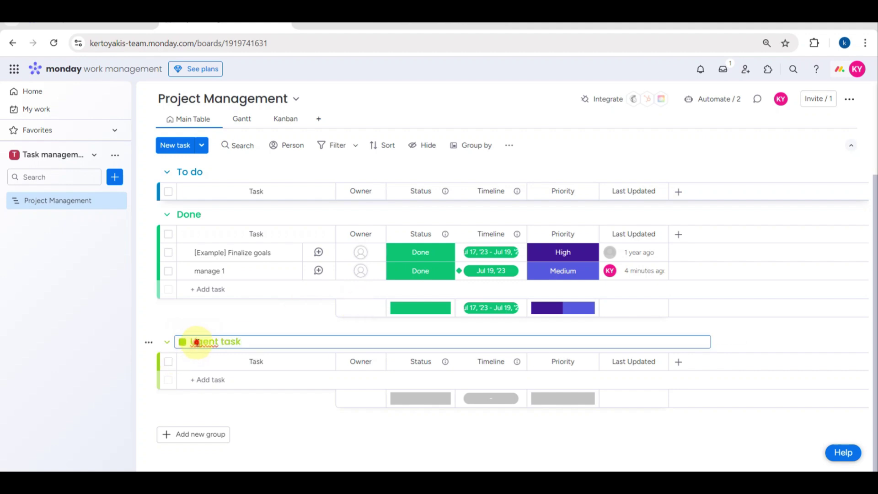
pyautogui.write('r')
pyautogui.press('Return')
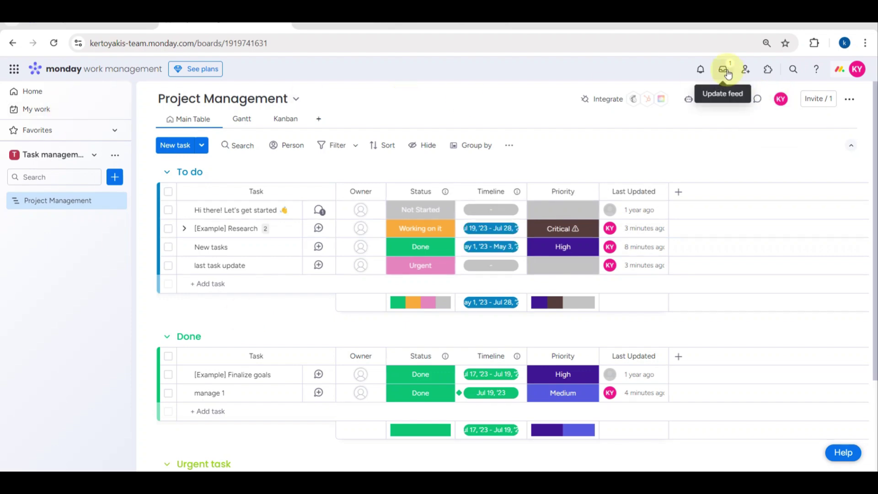
pyautogui.hotkey('ctrl', '+')
pyautogui.hotkey('ctrl', '+')
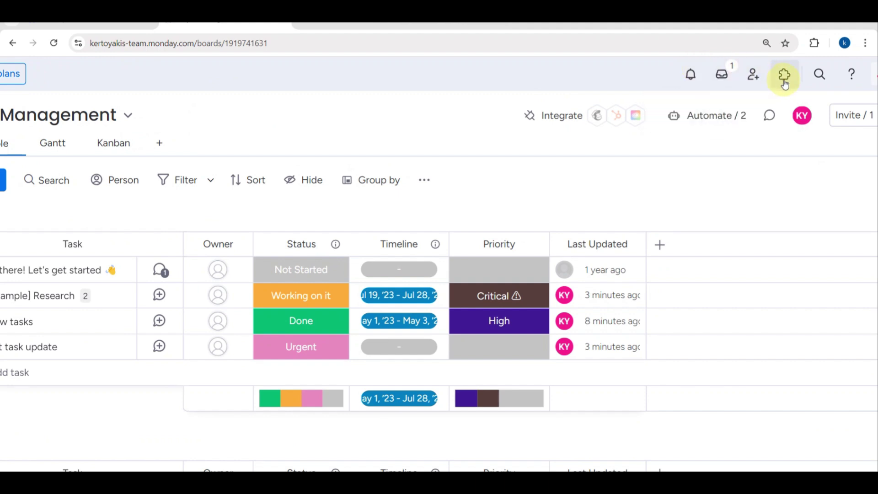
pyautogui.scroll(-5, 690, 157)
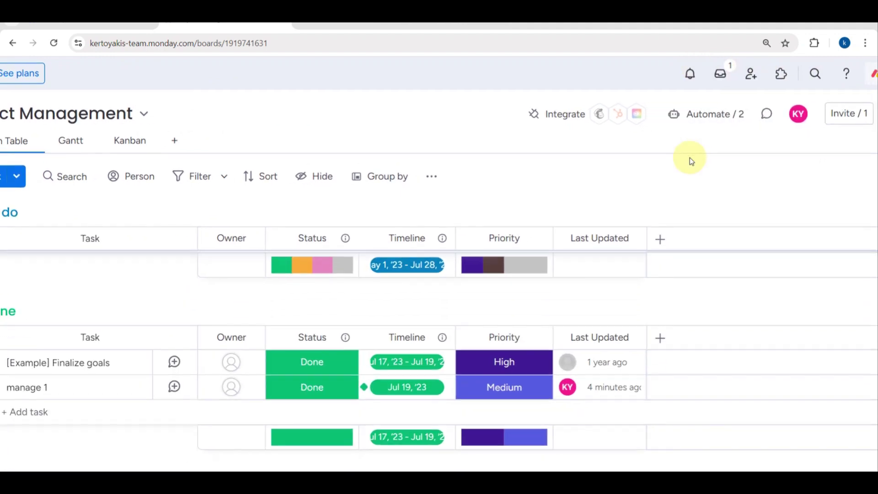
pyautogui.scroll(-2, 640, 167)
pyautogui.scroll(-3, 453, 168)
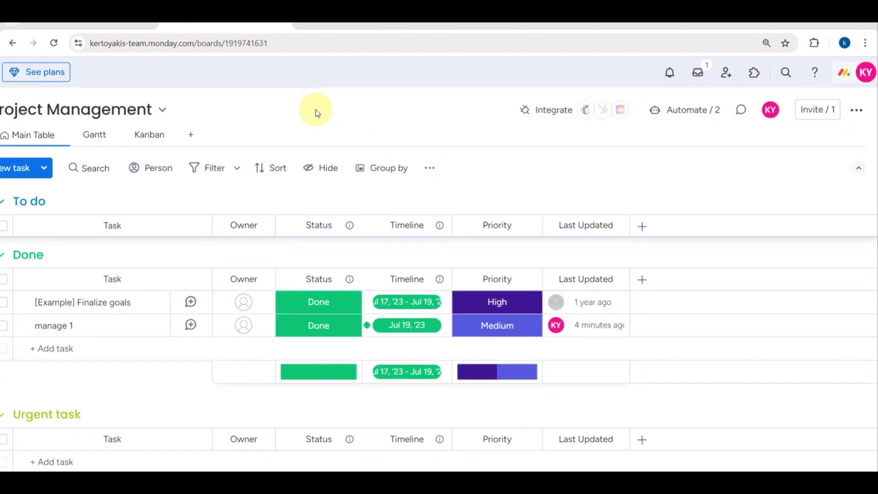
pyautogui.hotkey('ctrl', '-')
pyautogui.hotkey('ctrl', '-')
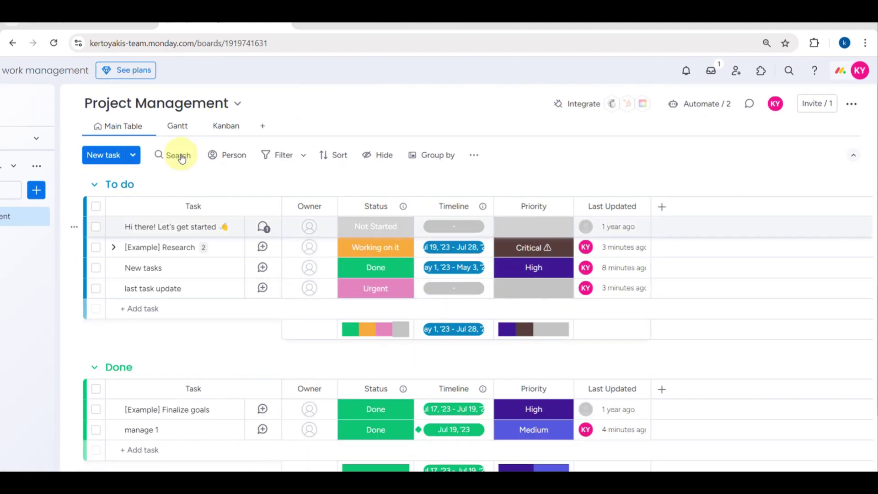
# Step: Switch from Gantt to Kanban view, showing 'last task update' in the new Urgent column
pyautogui.click(174, 127)
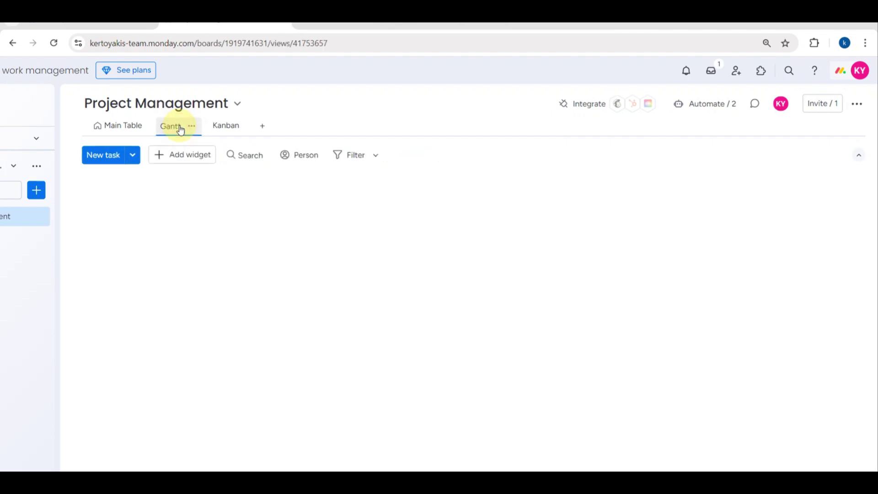
pyautogui.click(216, 129)
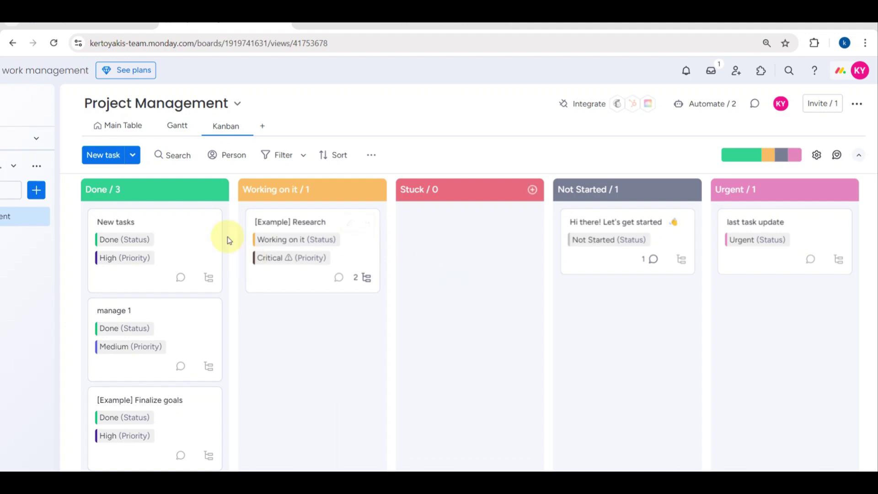
pyautogui.moveTo(209, 312)
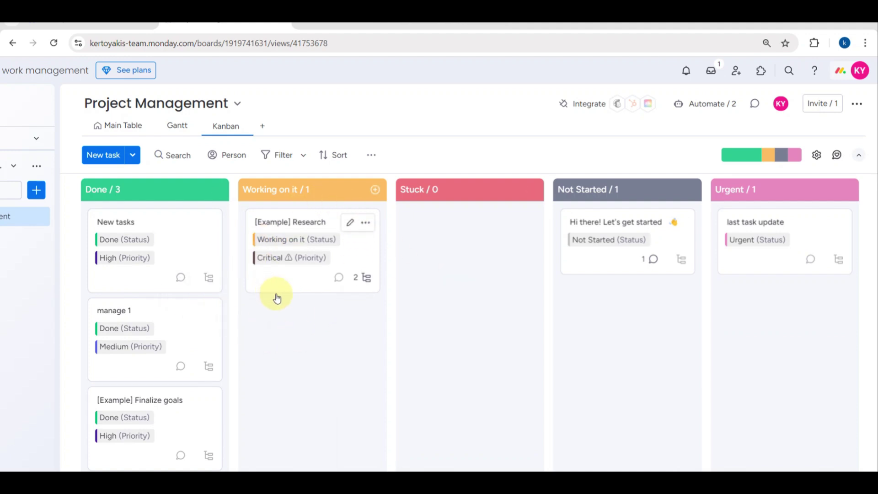
pyautogui.moveTo(811, 220)
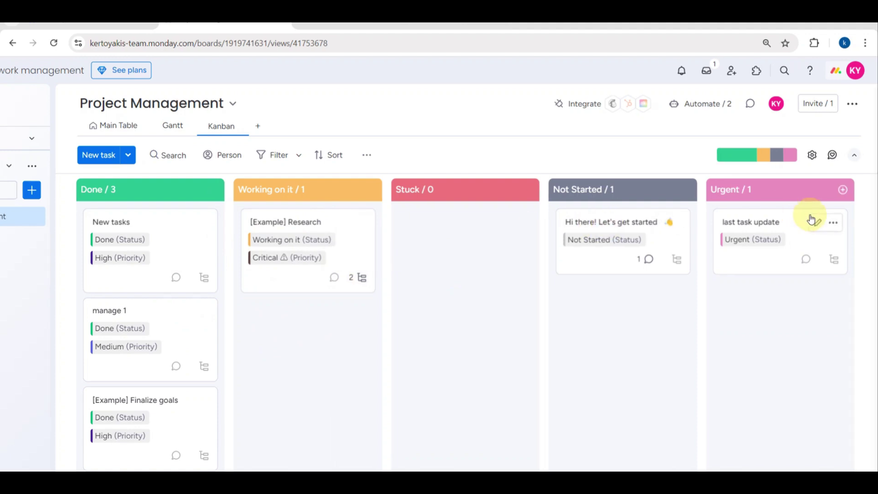